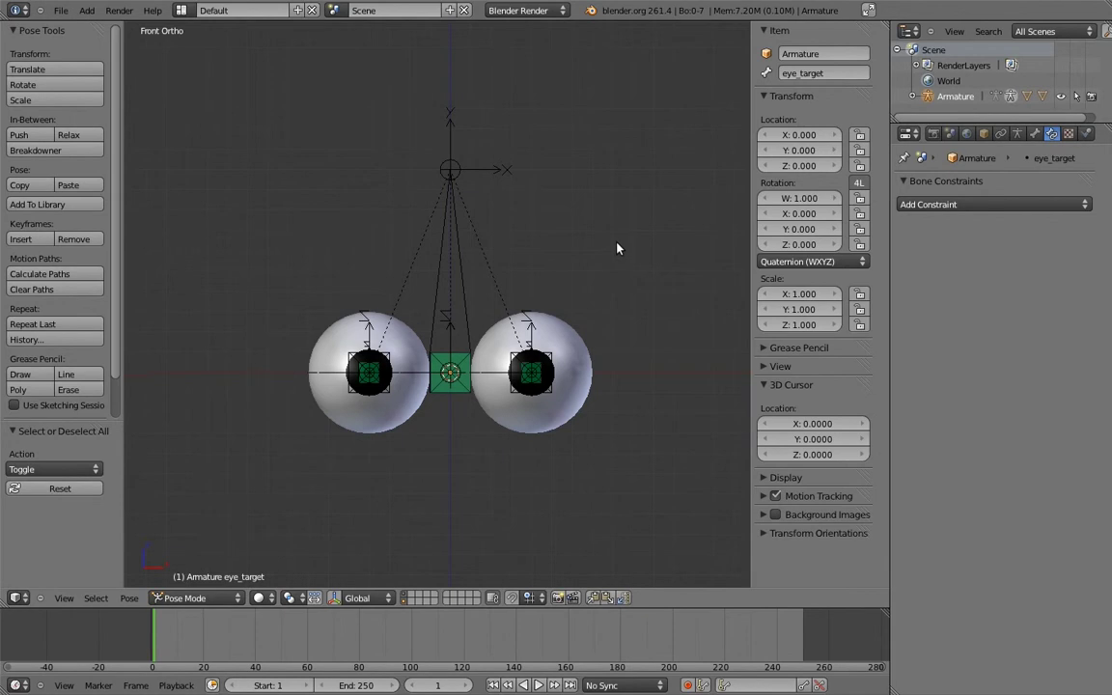
Test-rotate the eye.L and eye.R bones from the top view
right_click(444, 256)
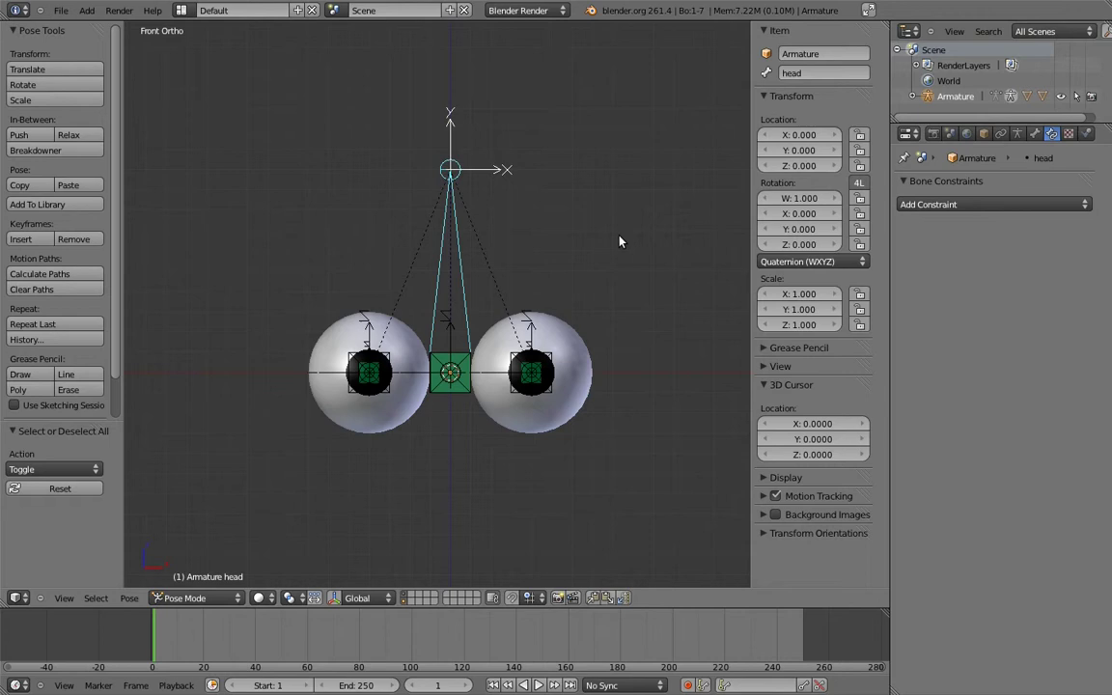
key(ctrl+z)
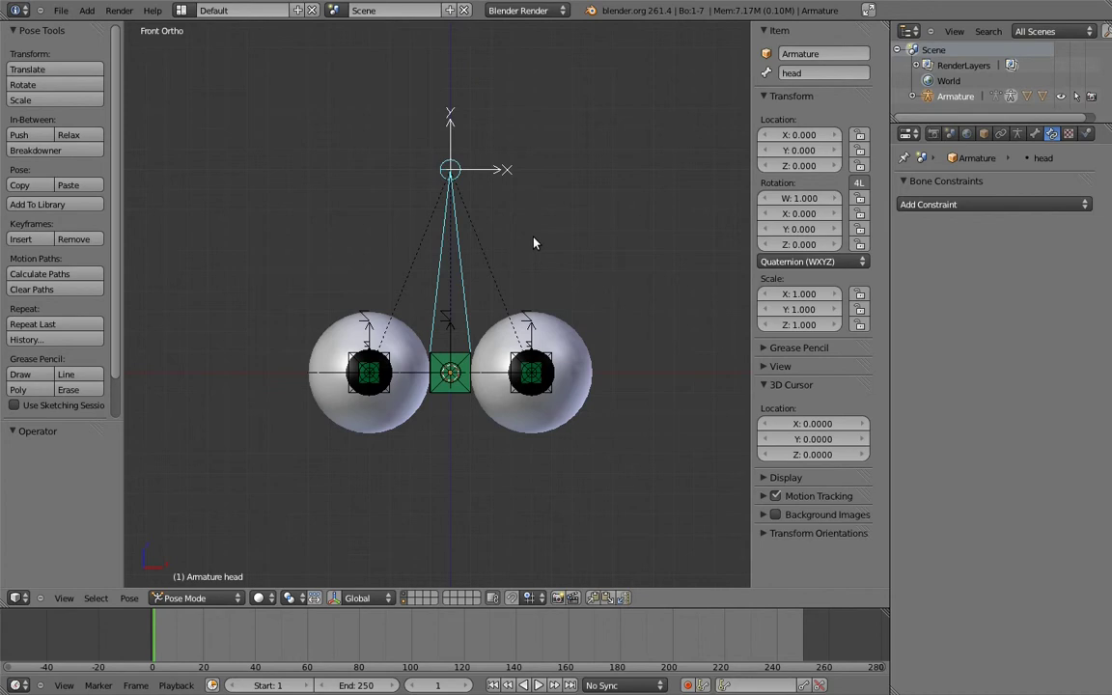
right_click(498, 322)
key(KP_7)
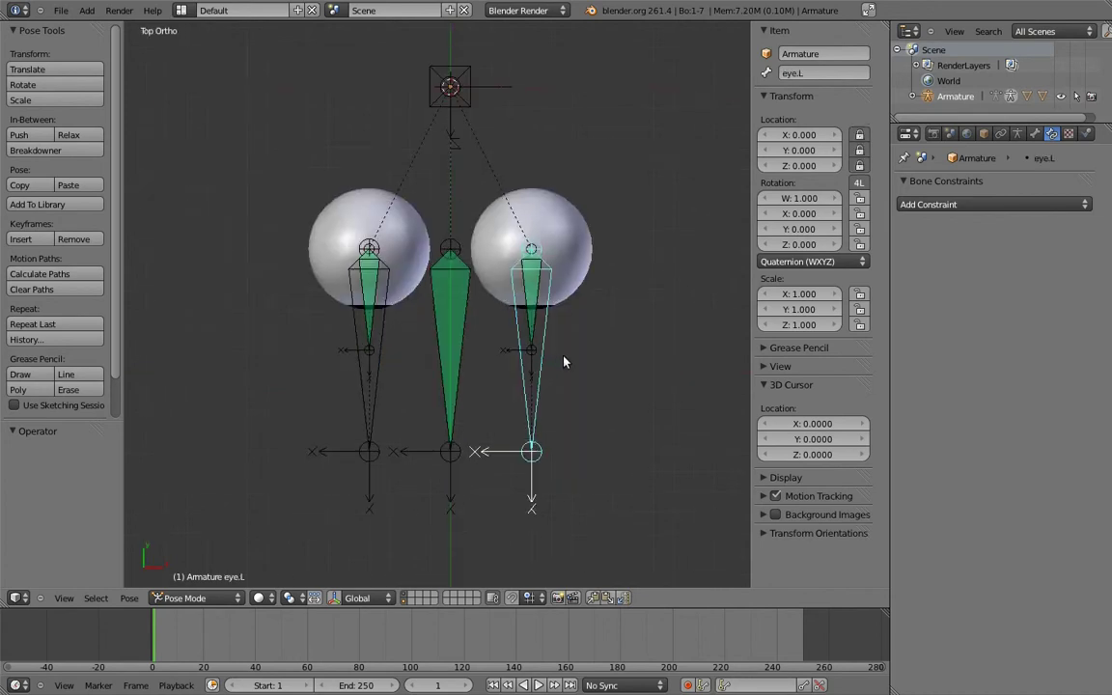
key(r)
click(382, 377)
right_click(370, 395)
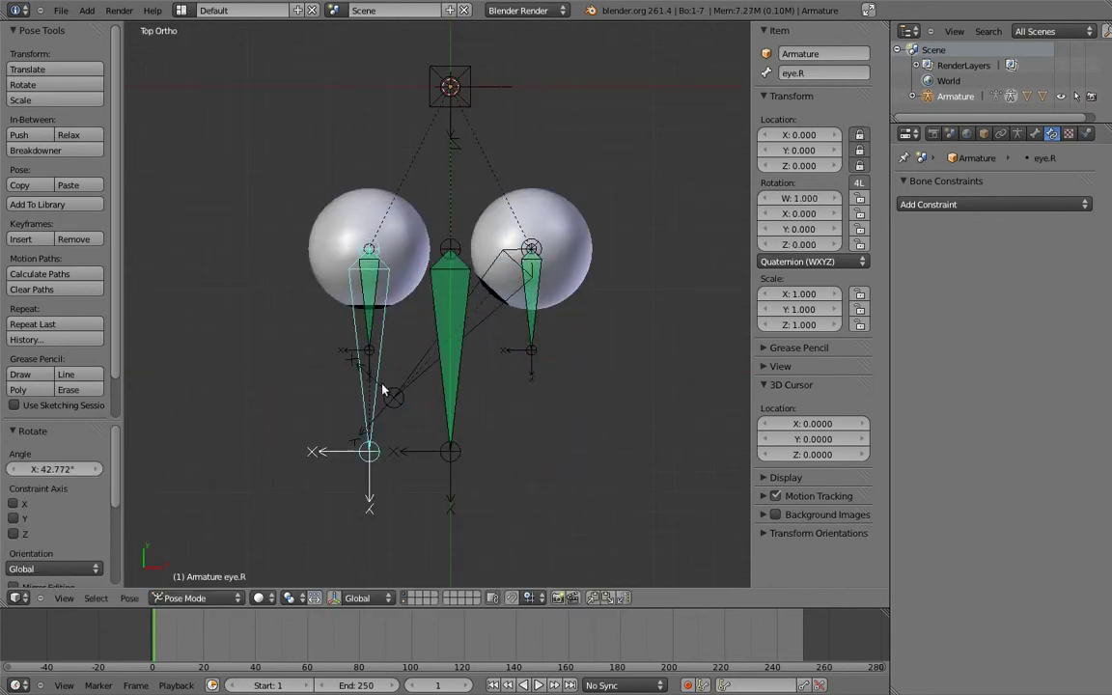
key(r)
click(540, 409)
Back in front view, clear the eyes' test rotations and deselect all bones
key(KP_1)
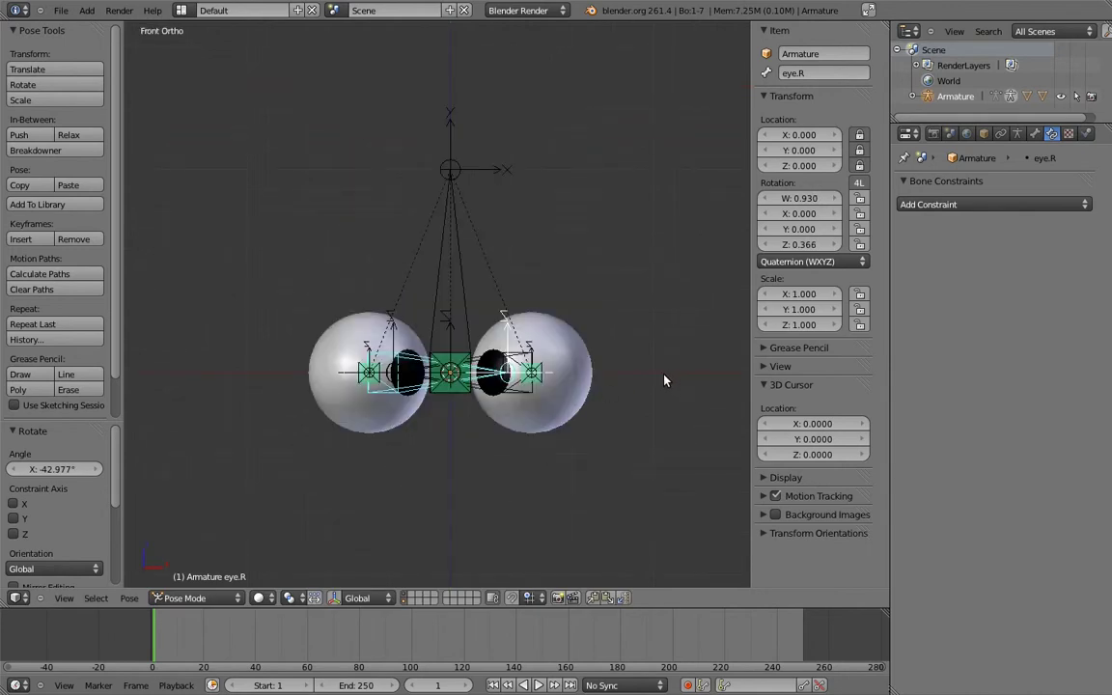
key(a)
key(alt+r)
key(a)
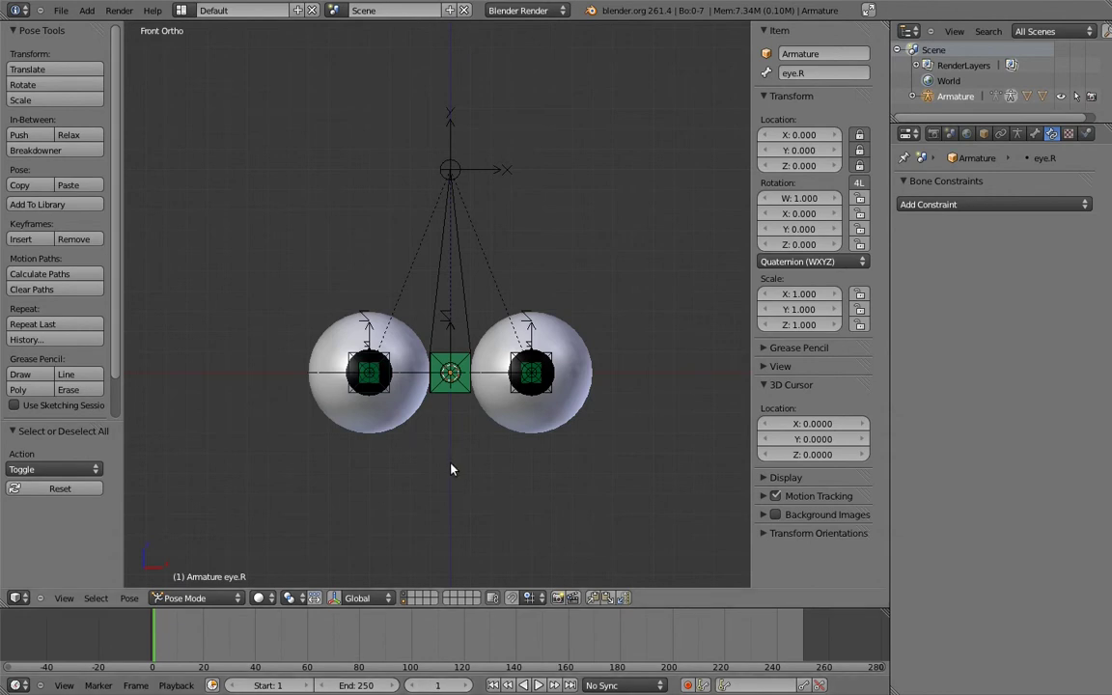
Key the rotation of both eye bones at rest on frame 1
right_click(529, 373)
shift+right_click(391, 357)
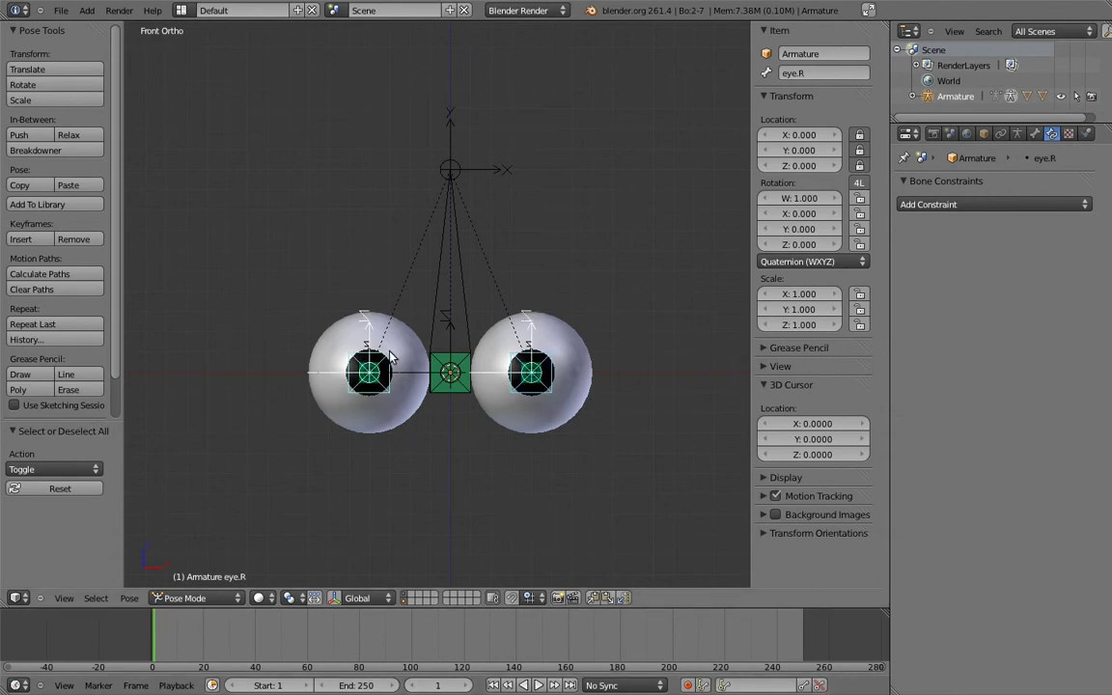
key(i)
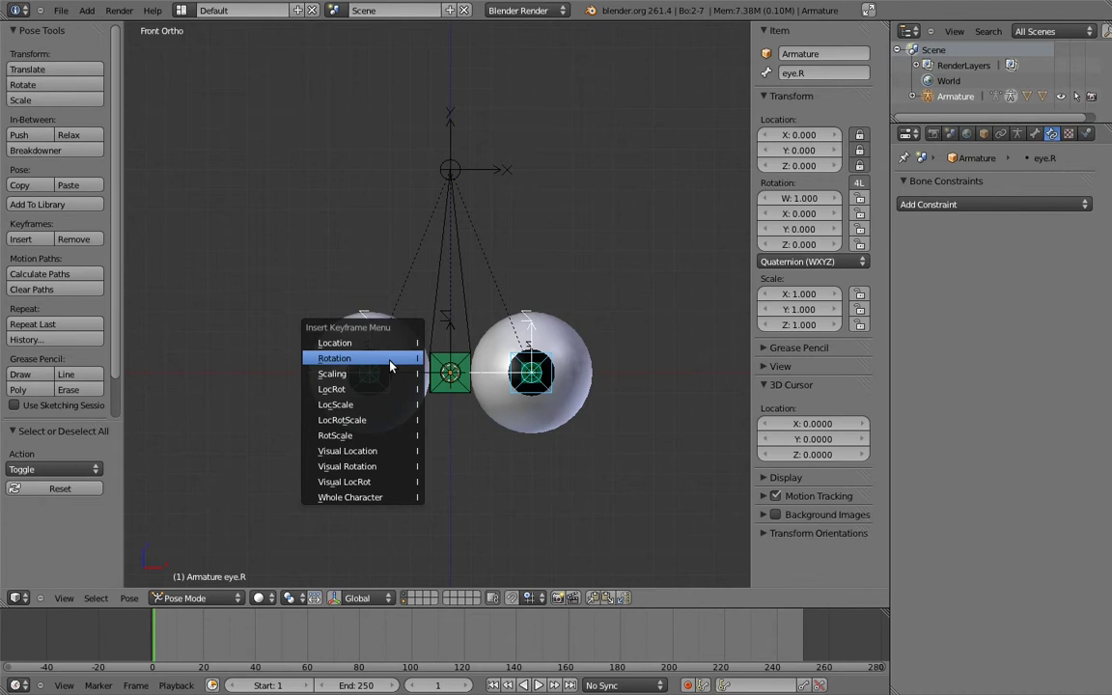
click(391, 359)
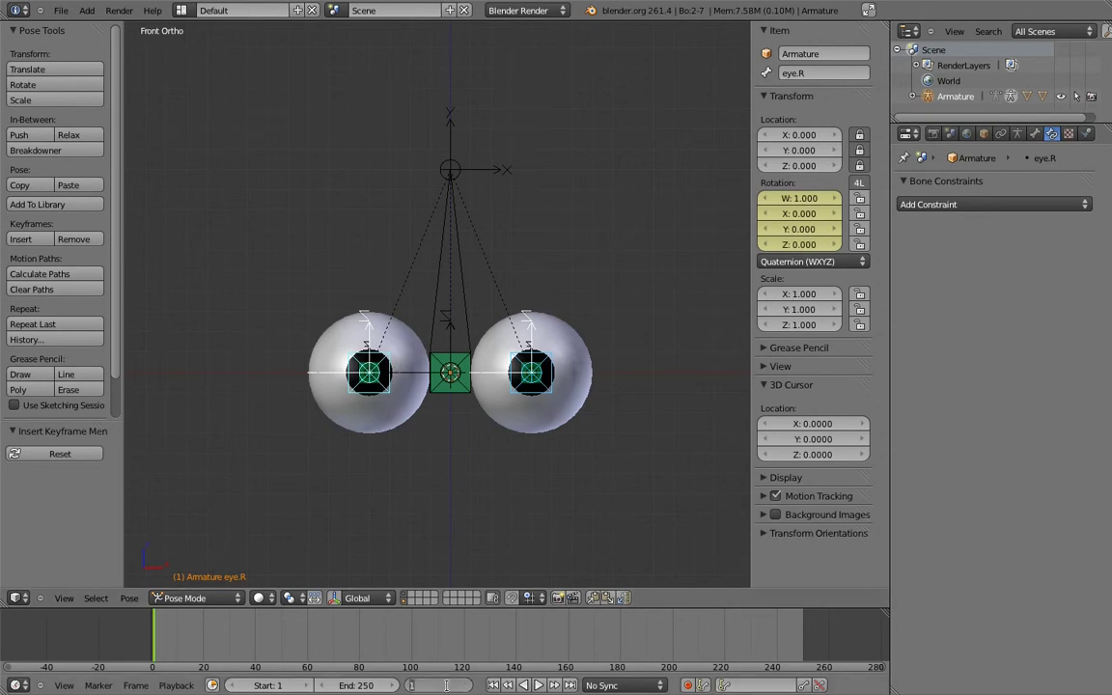
On frame 11, turn eye.L and eye.R 90° inward toward each other
text(11)
key(Return)
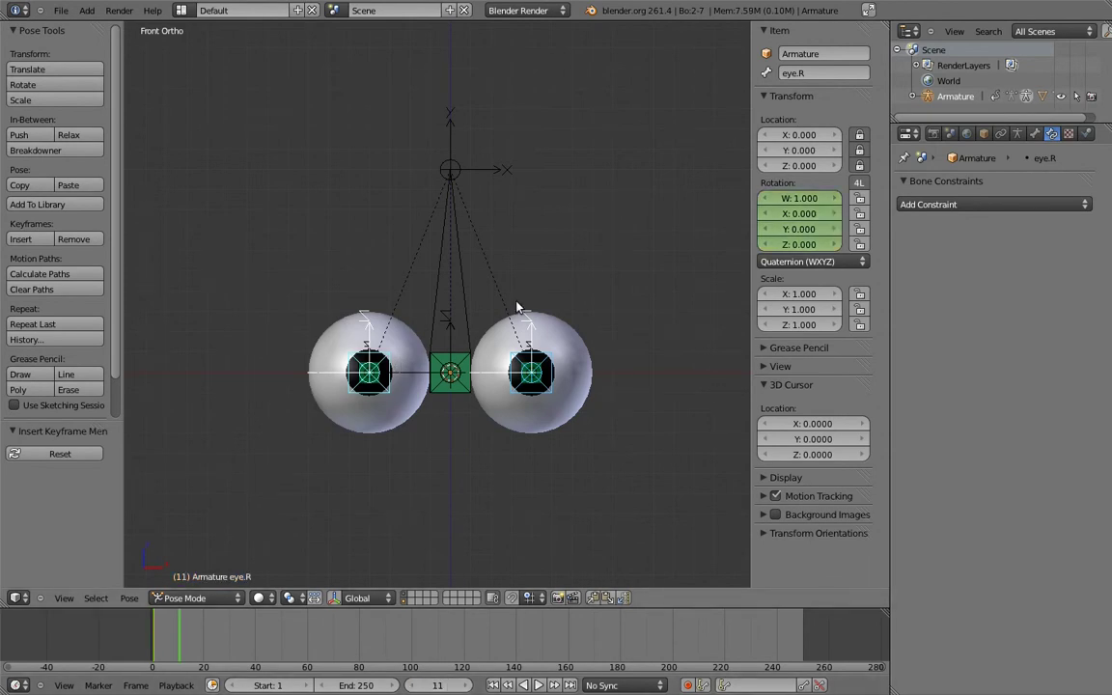
key(KP_7)
right_click(529, 391)
key(r)
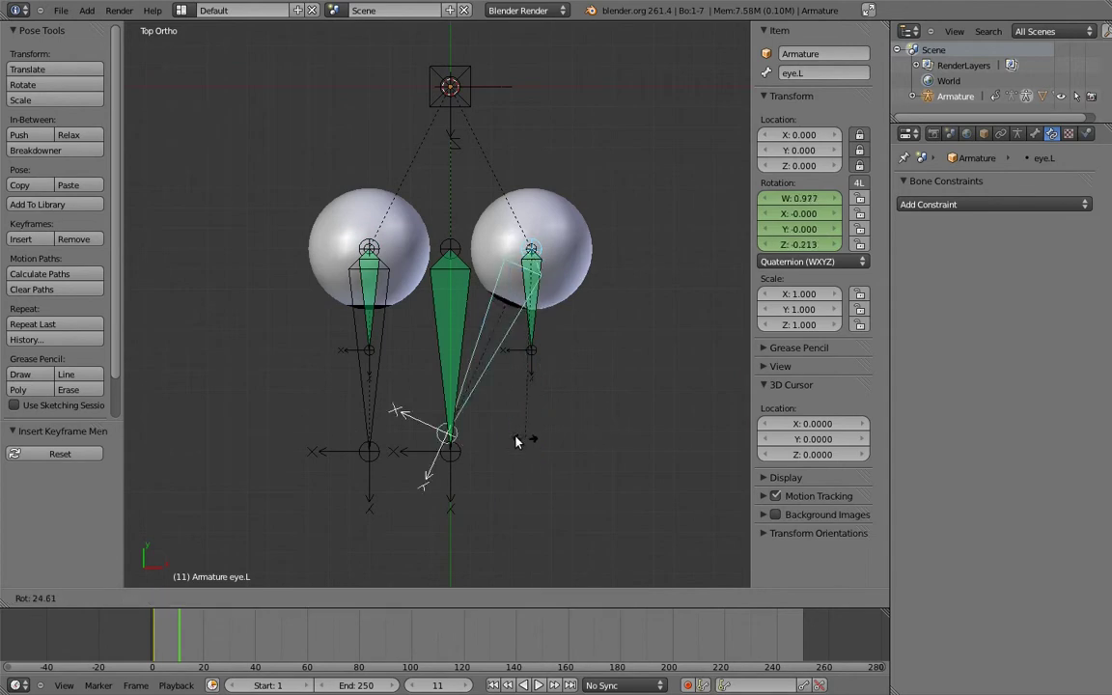
click(368, 268)
right_click(379, 400)
key(r)
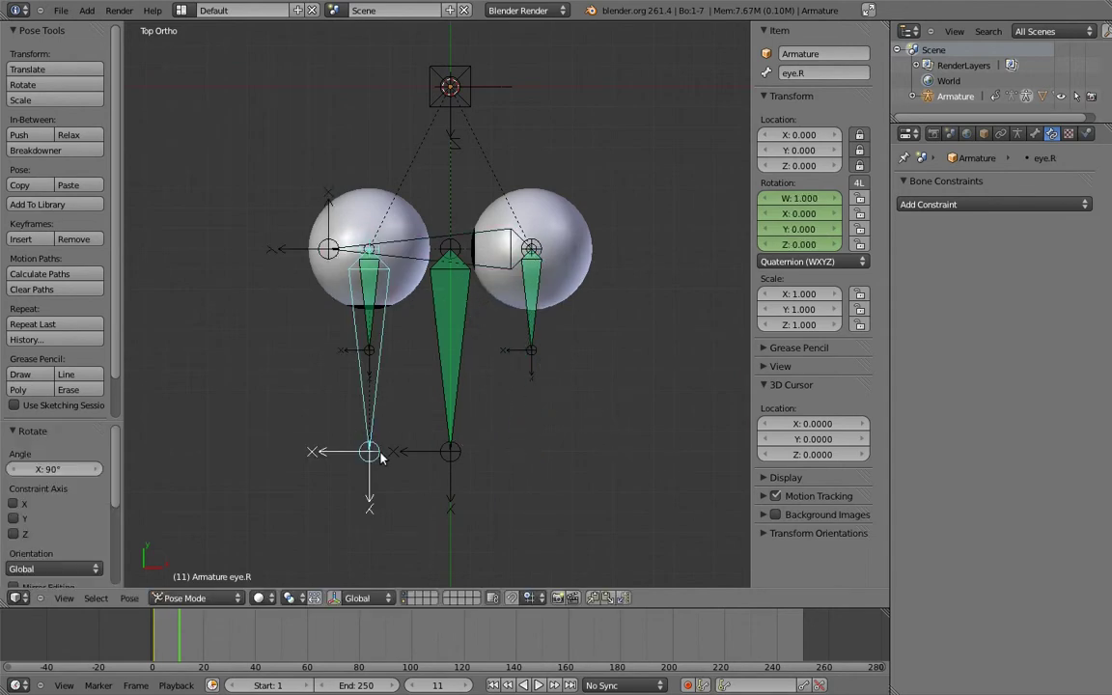
click(640, 240)
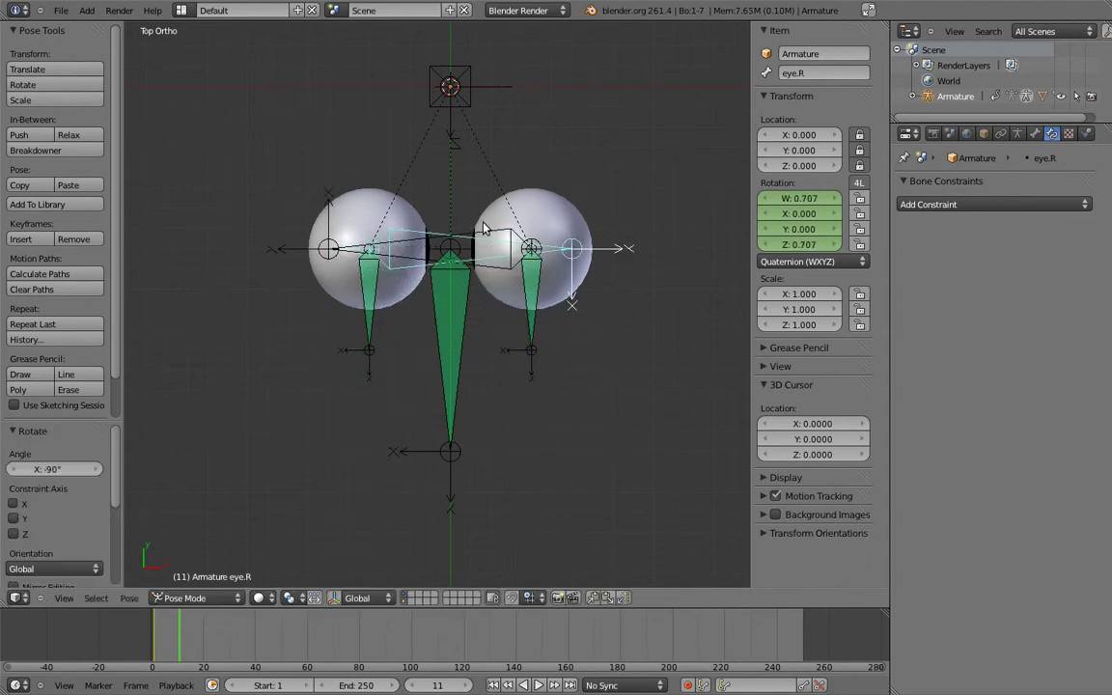
Key both eyes' rotation on frame 11, then return to frame 1 in front view
shift+right_click(493, 234)
key(i)
click(491, 231)
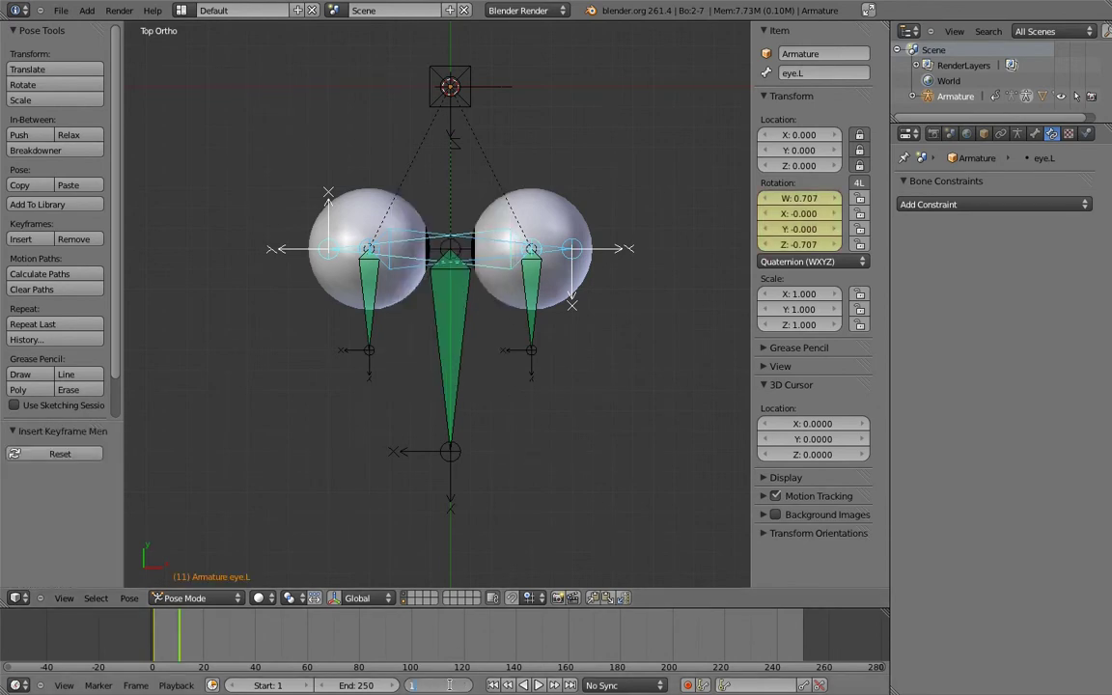
key(shift+Left)
key(KP_1)
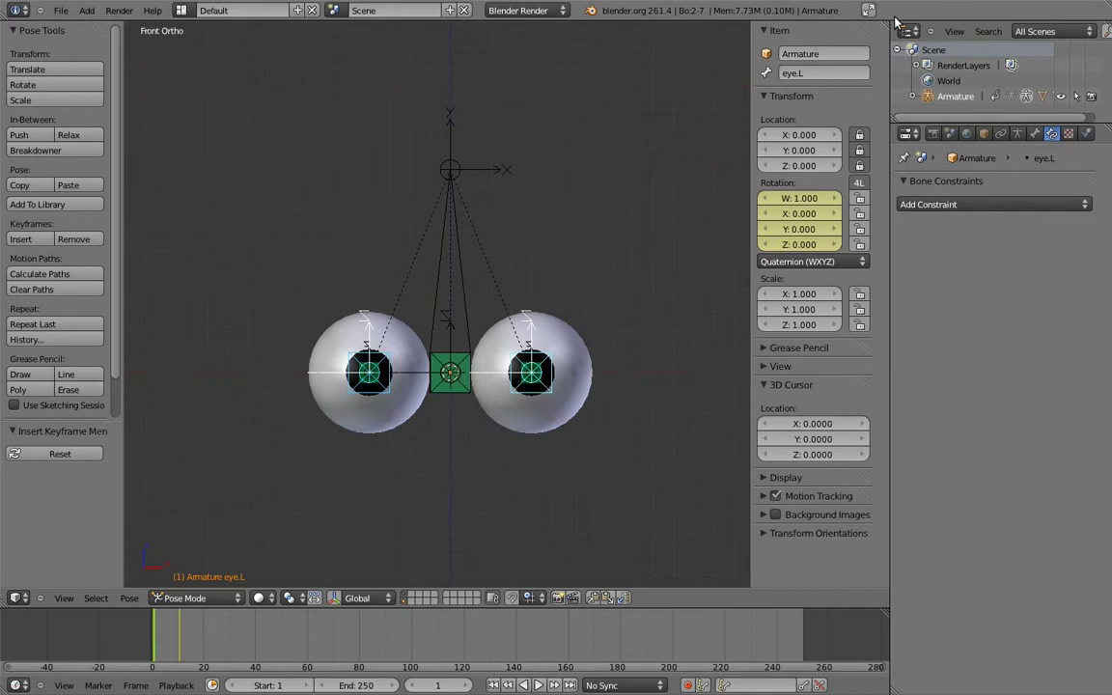
Split the viewport and turn the left area into the Dope Sheet's Action Editor
drag(884, 23, 468, 96)
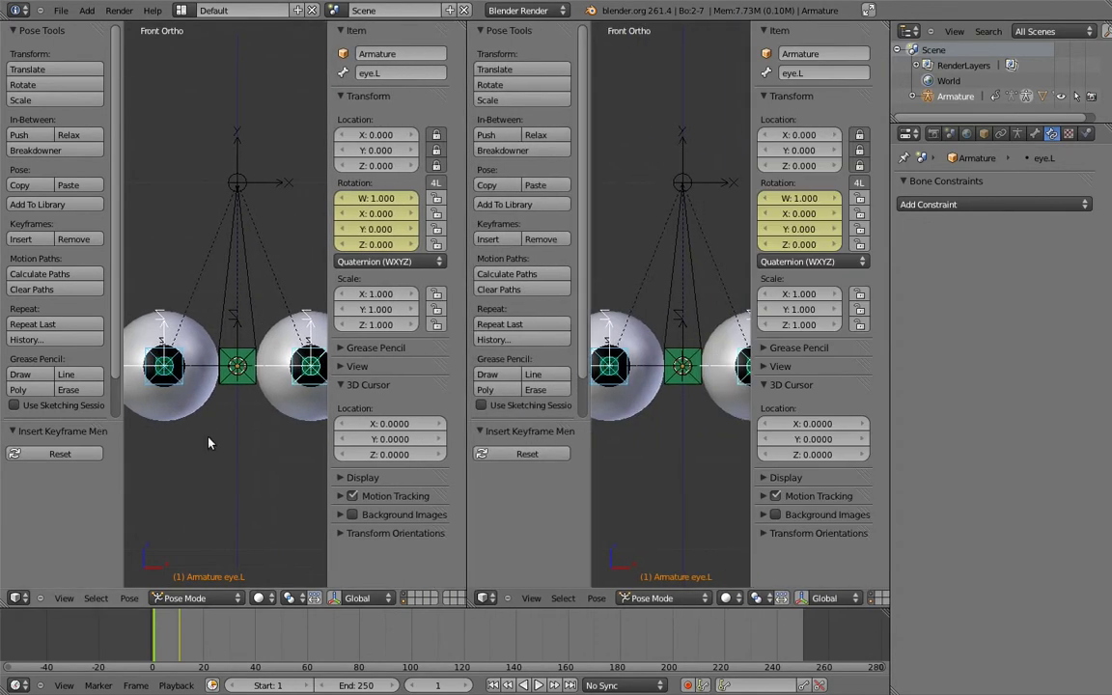
click(19, 596)
click(53, 482)
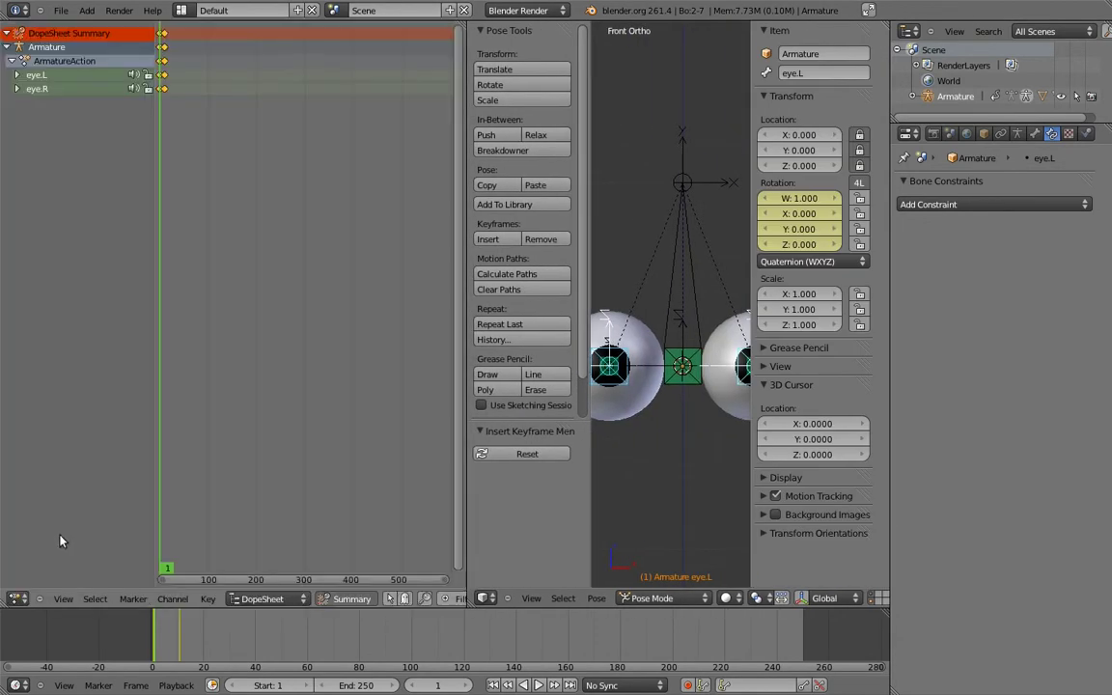
click(261, 598)
click(256, 513)
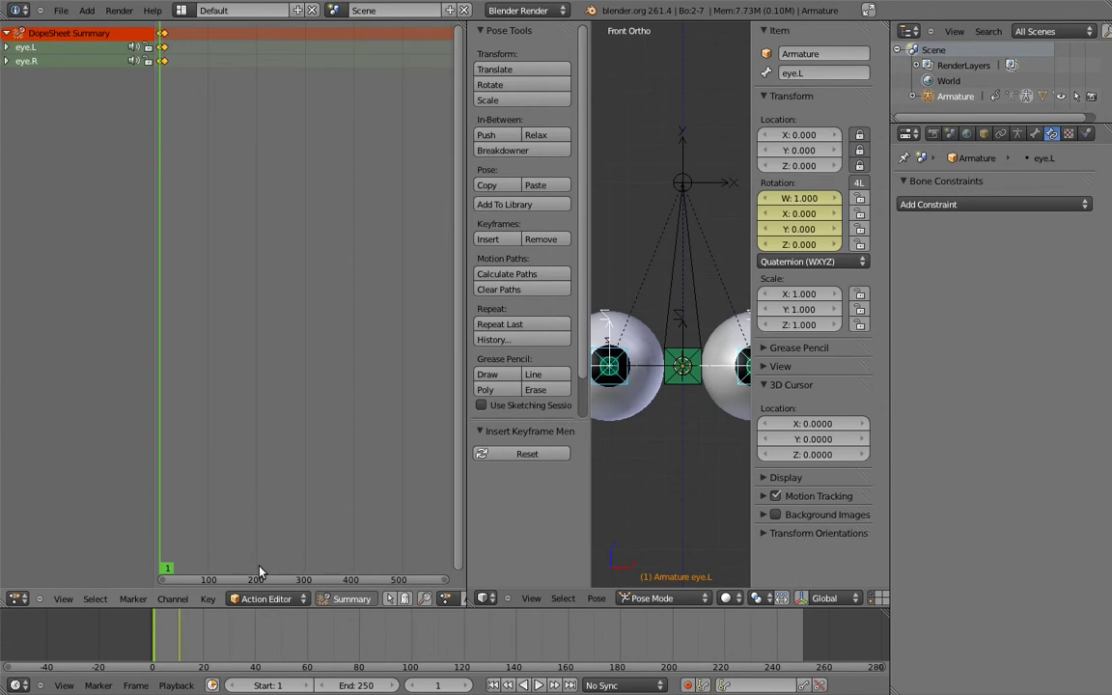
Make the eye keyframes constant interpolation, rename the action eye_cross, and unlink it
key(t)
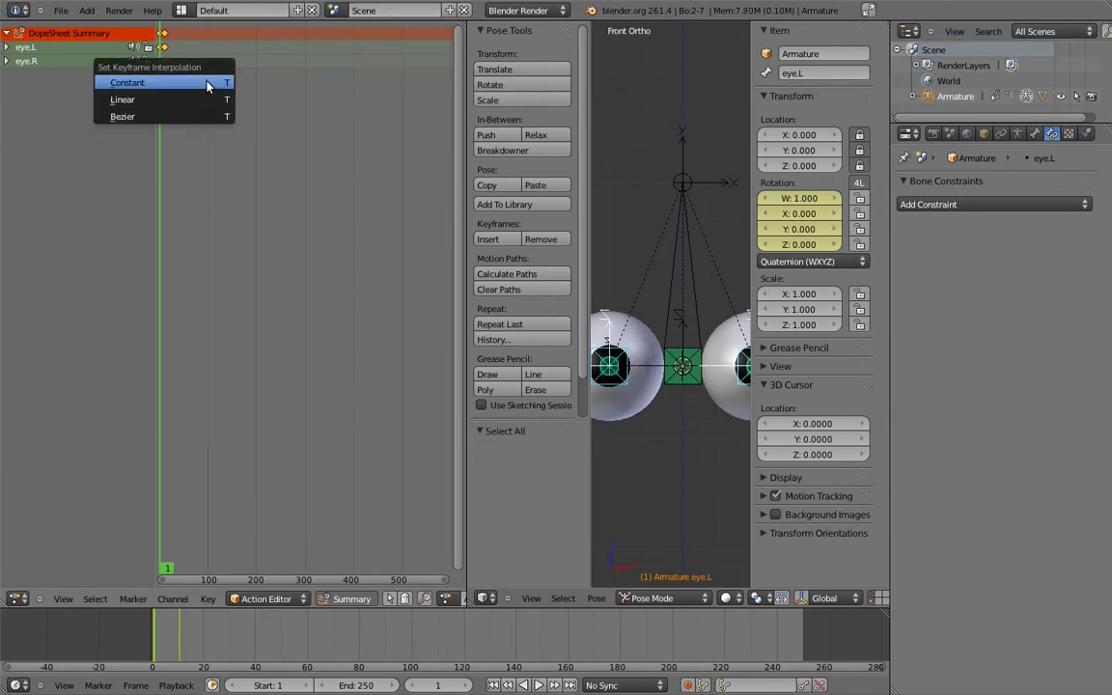
click(199, 104)
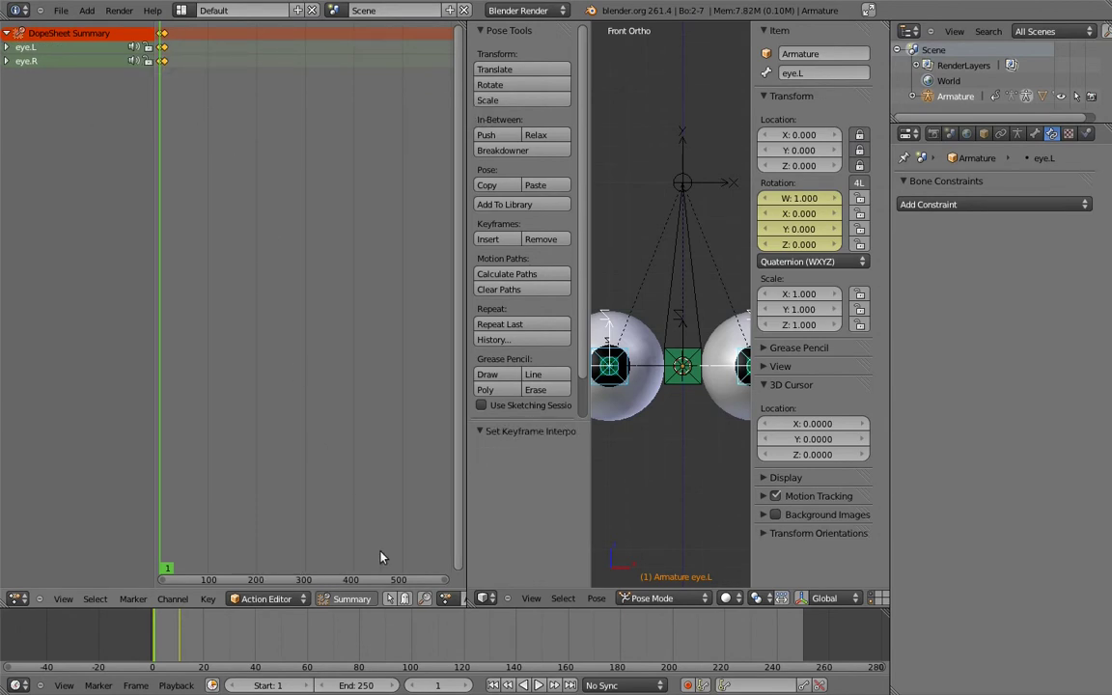
scroll(360, 599, right, 5)
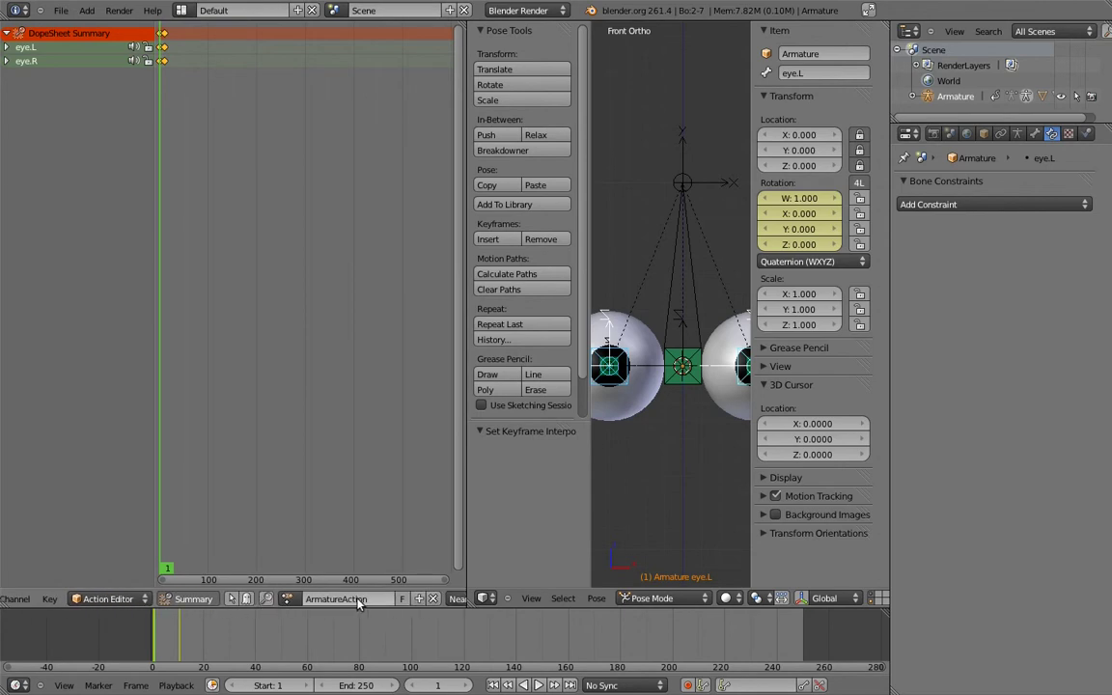
click(359, 600)
text(eye_cross)
key(Return)
click(432, 599)
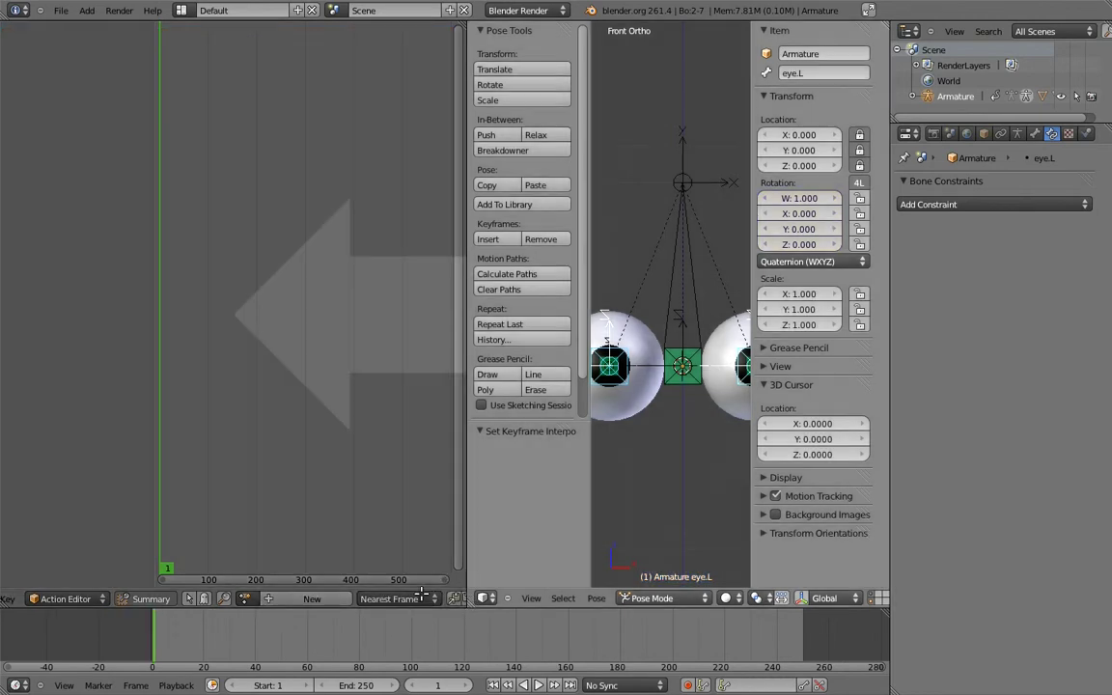
Join the areas back and give eye.R an Action constraint targeting eye_target
drag(421, 591, 431, 587)
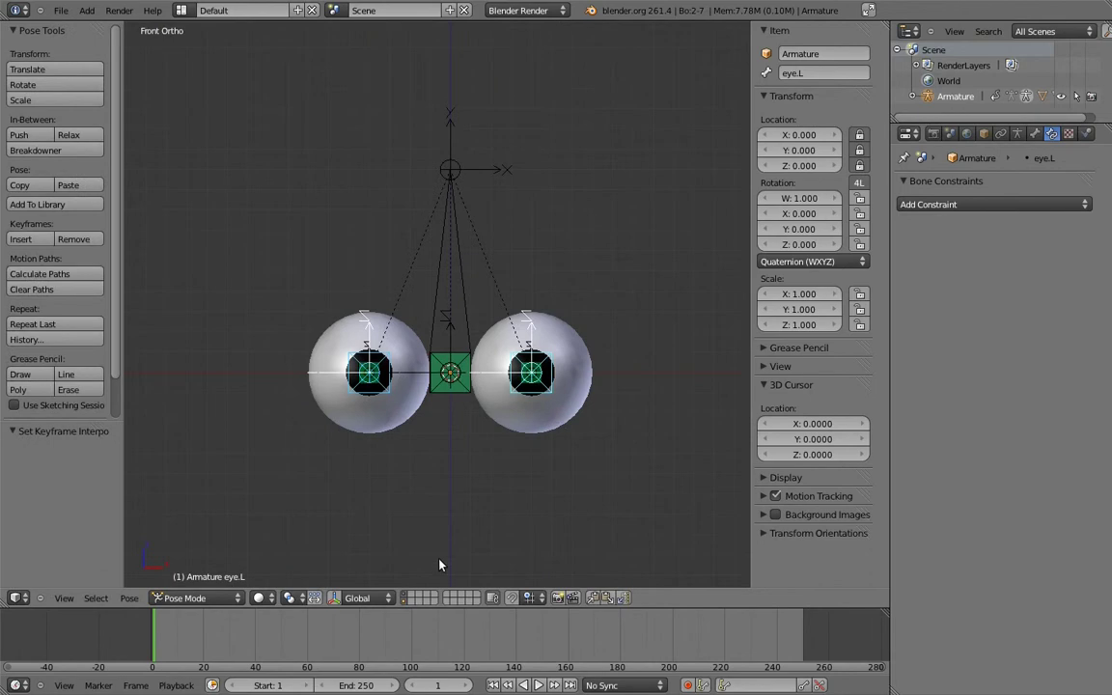
right_click(419, 324)
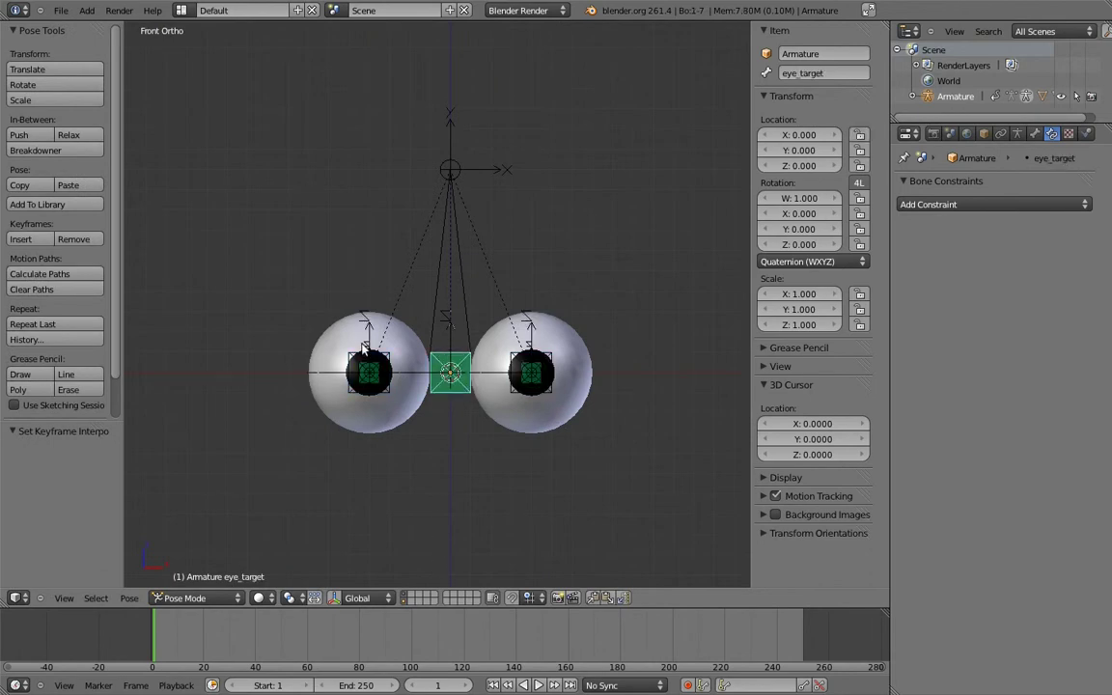
shift+right_click(349, 353)
key(shift+ctrl+c)
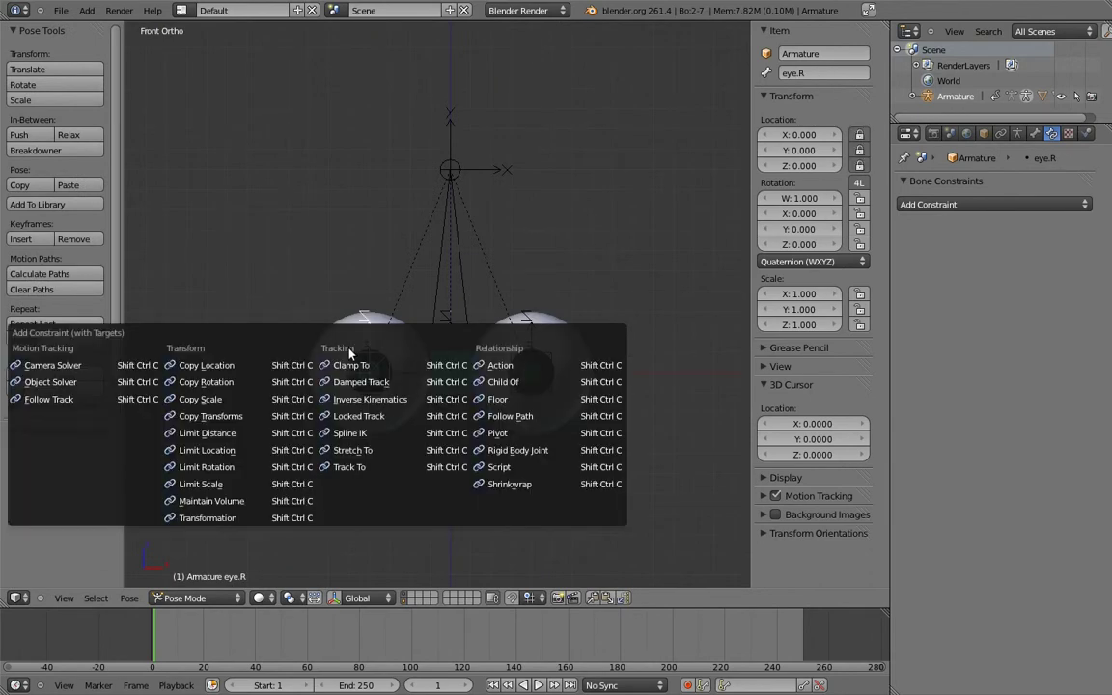
click(517, 372)
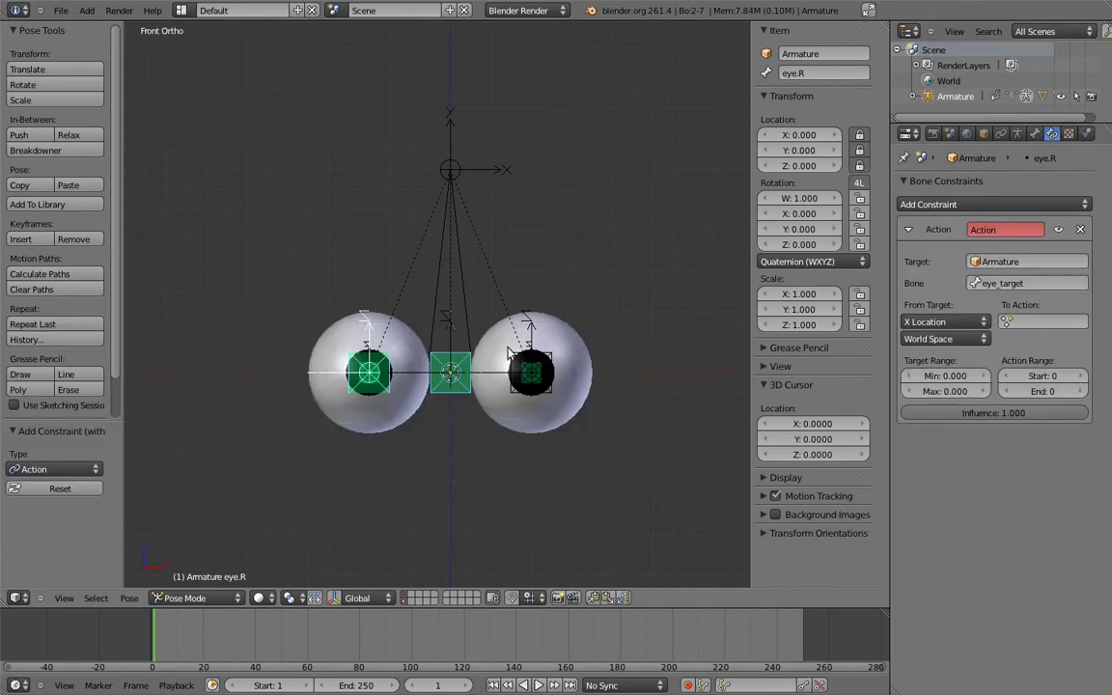
Lock eye_target's Y and Z scale
right_click(461, 360)
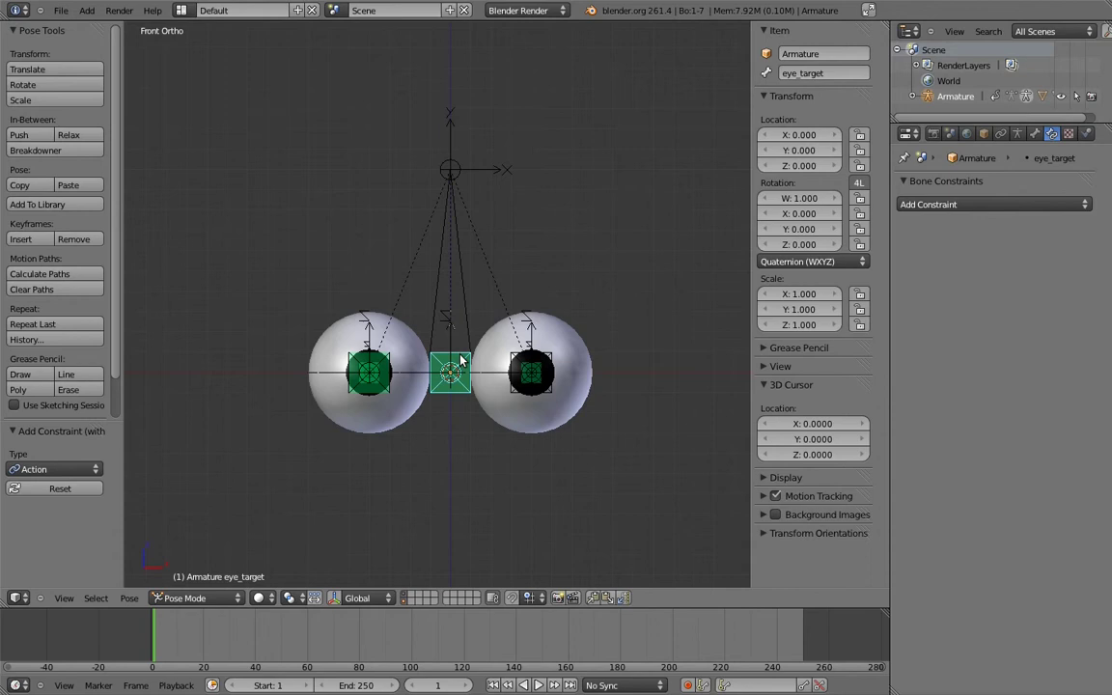
click(859, 309)
click(859, 325)
Drive eye.R's Action constraint by the target's X Scale using the eye_cross action
right_click(351, 324)
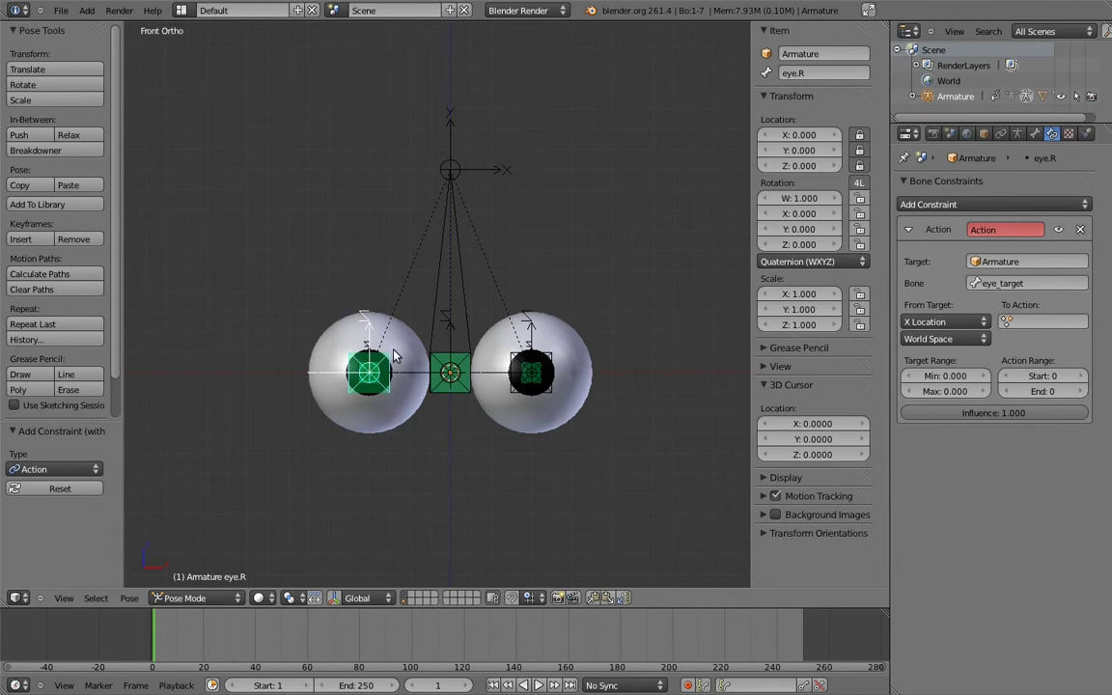
click(951, 322)
click(942, 175)
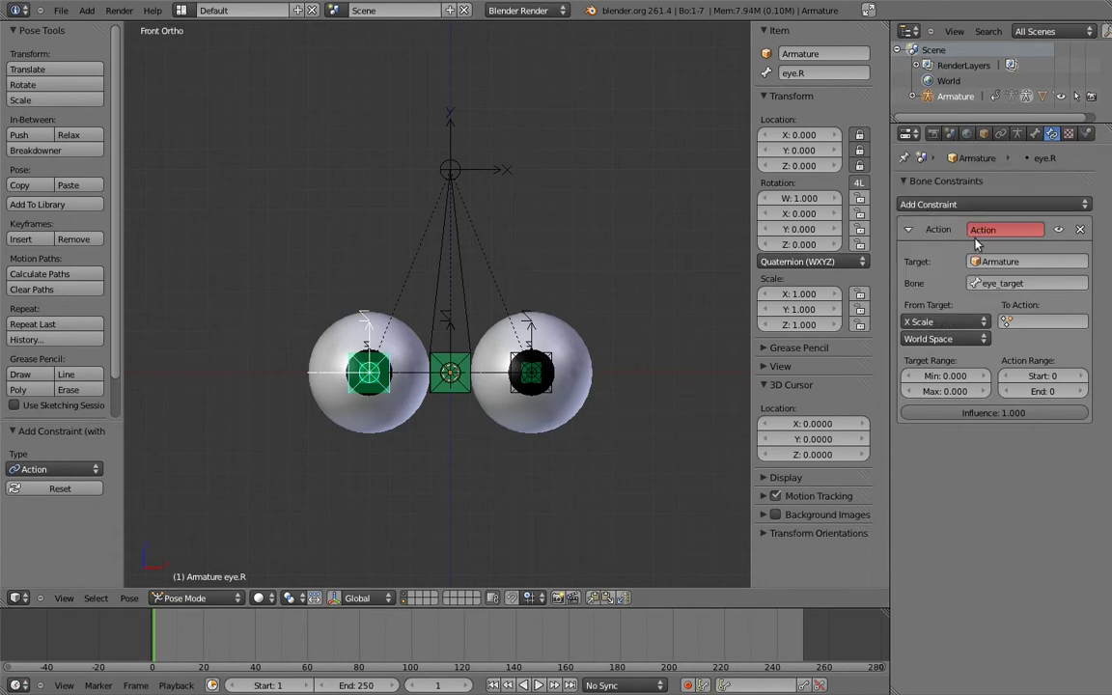
click(1038, 321)
click(1039, 348)
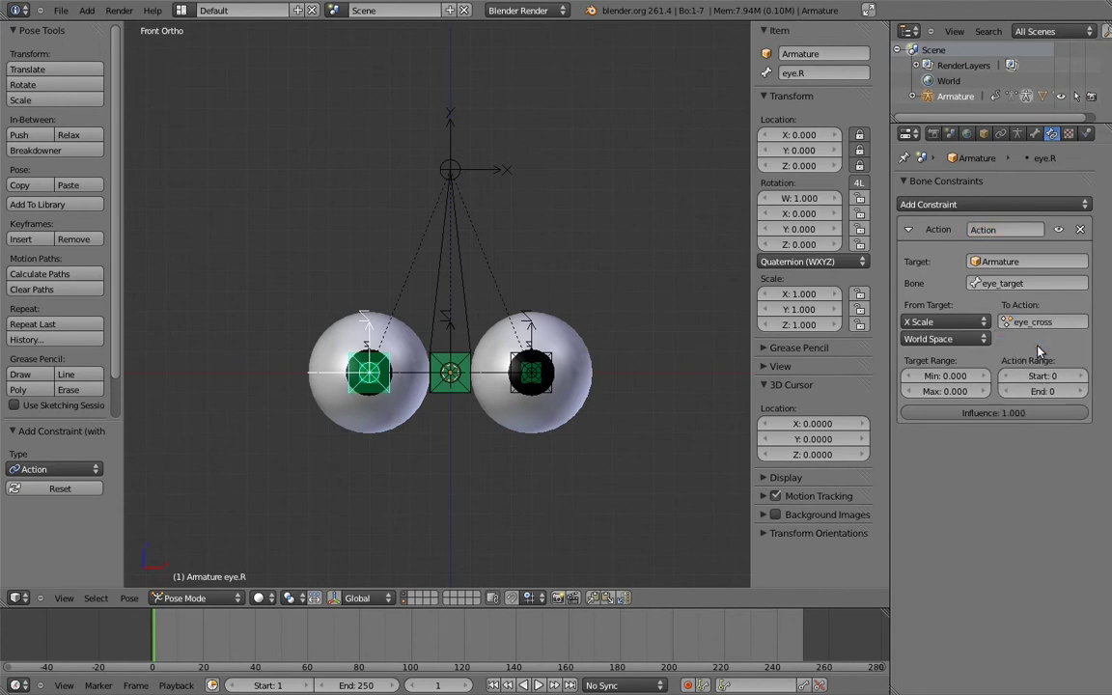
Set the target range Min 1, Max 0.5, and action frames Start 1, End 11
click(956, 377)
text(1)
key(Return)
click(963, 391)
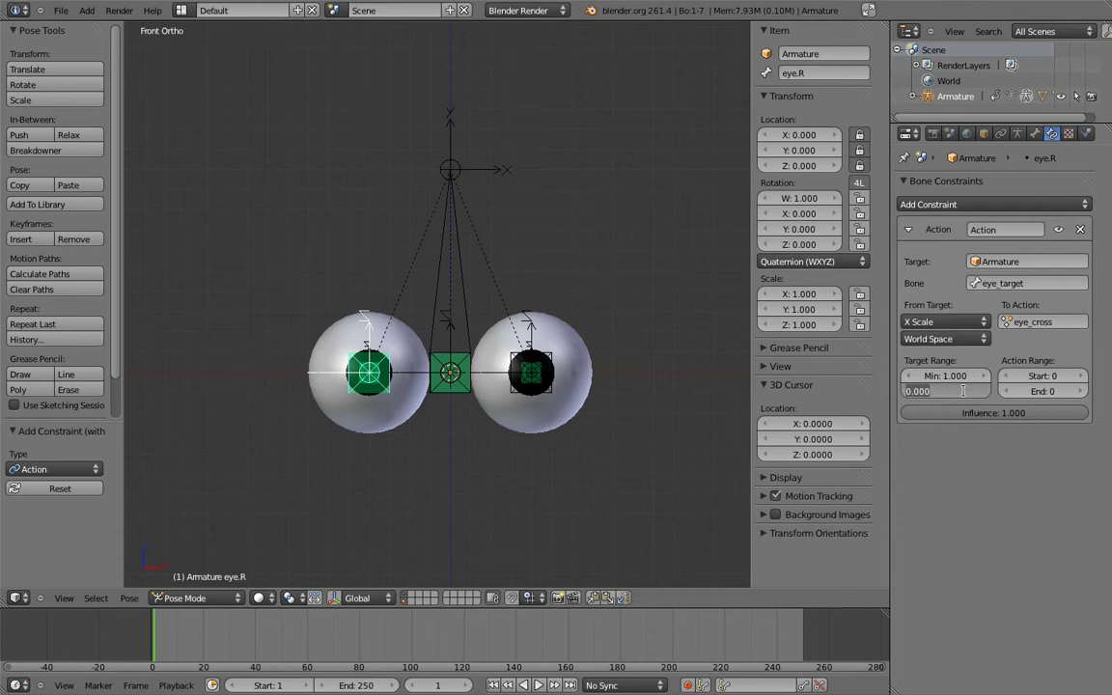
text(0.5)
key(Return)
click(1050, 377)
text(1)
key(Return)
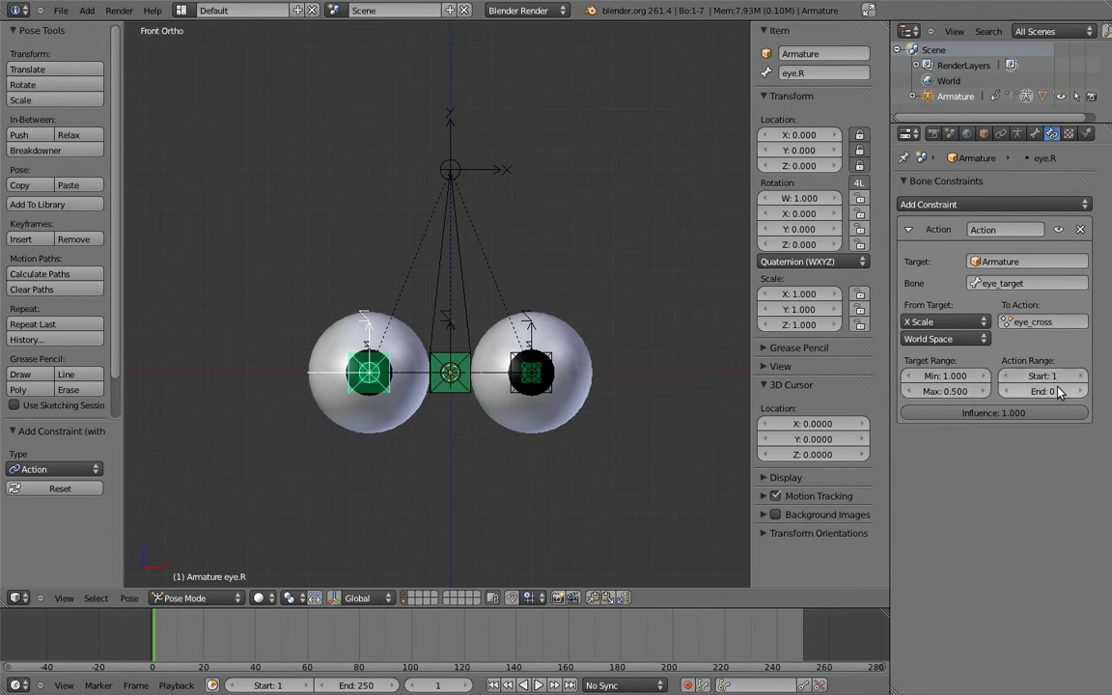
click(1058, 391)
text(11)
key(Return)
Copy eye.R's Action constraint to the other eye bone via Copy Constraints to Selected
right_click(442, 313)
shift+right_click(359, 321)
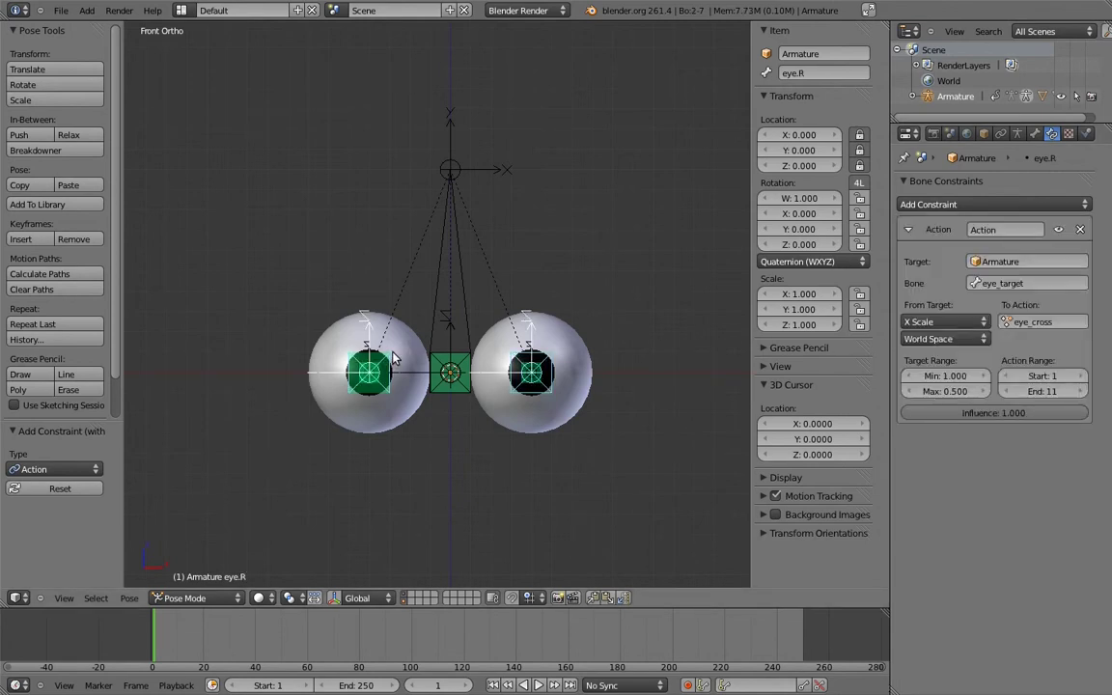
click(129, 598)
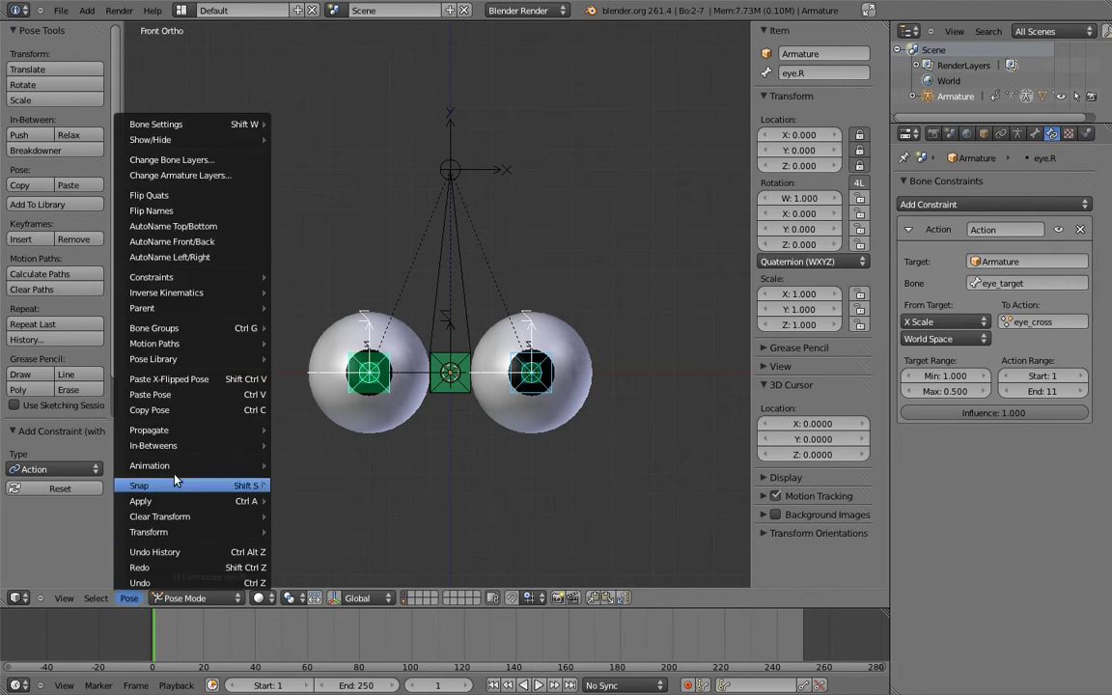
mouse_move(253, 277)
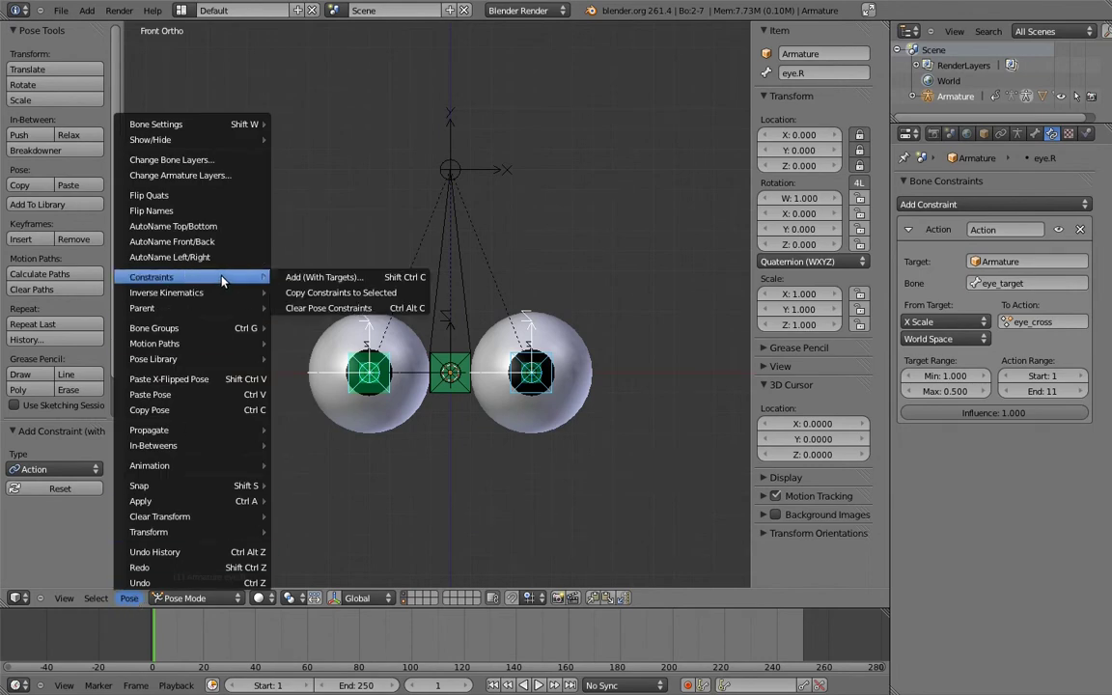
click(367, 294)
Test-scale eye_target to check both eyes react, then cancel
right_click(446, 318)
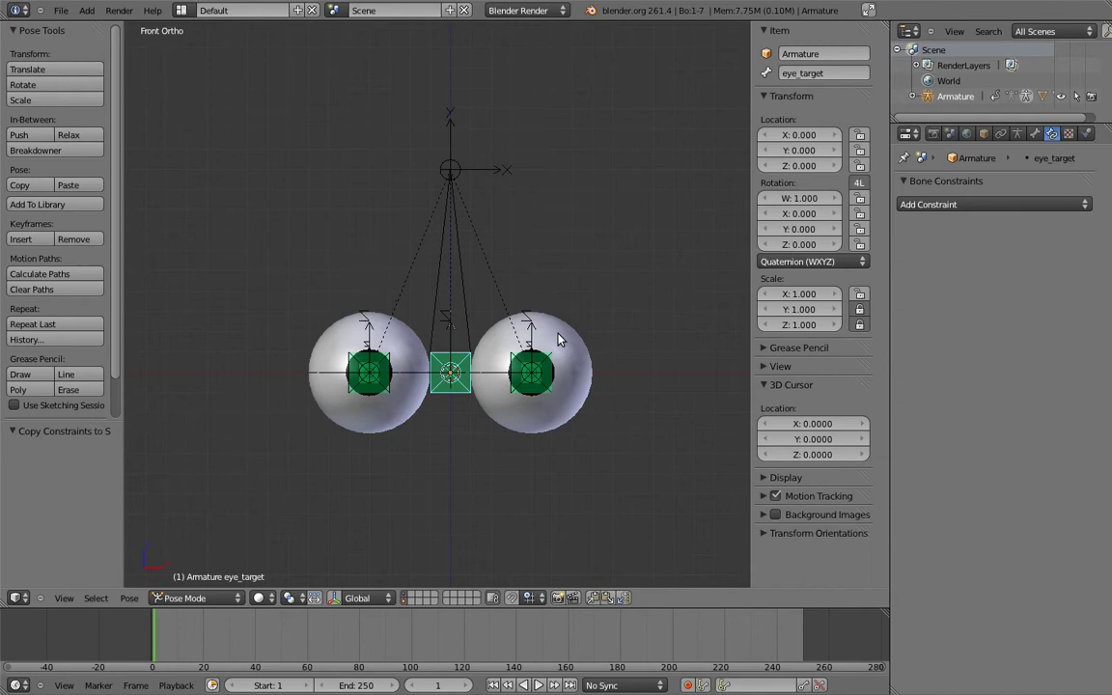
key(s)
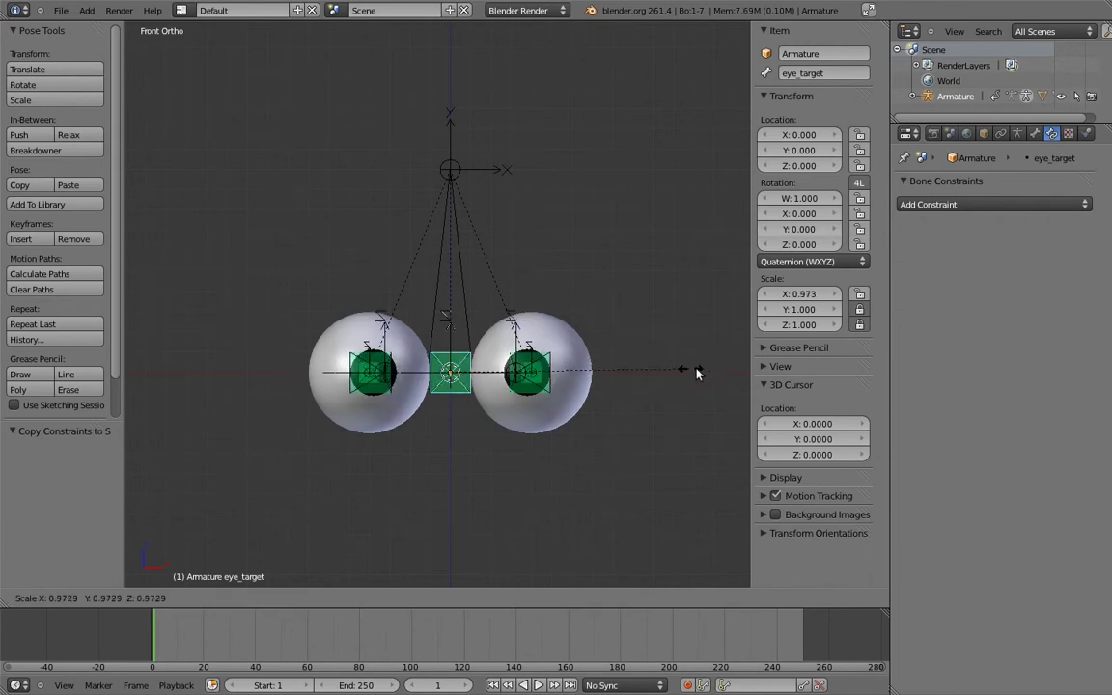
key(Escape)
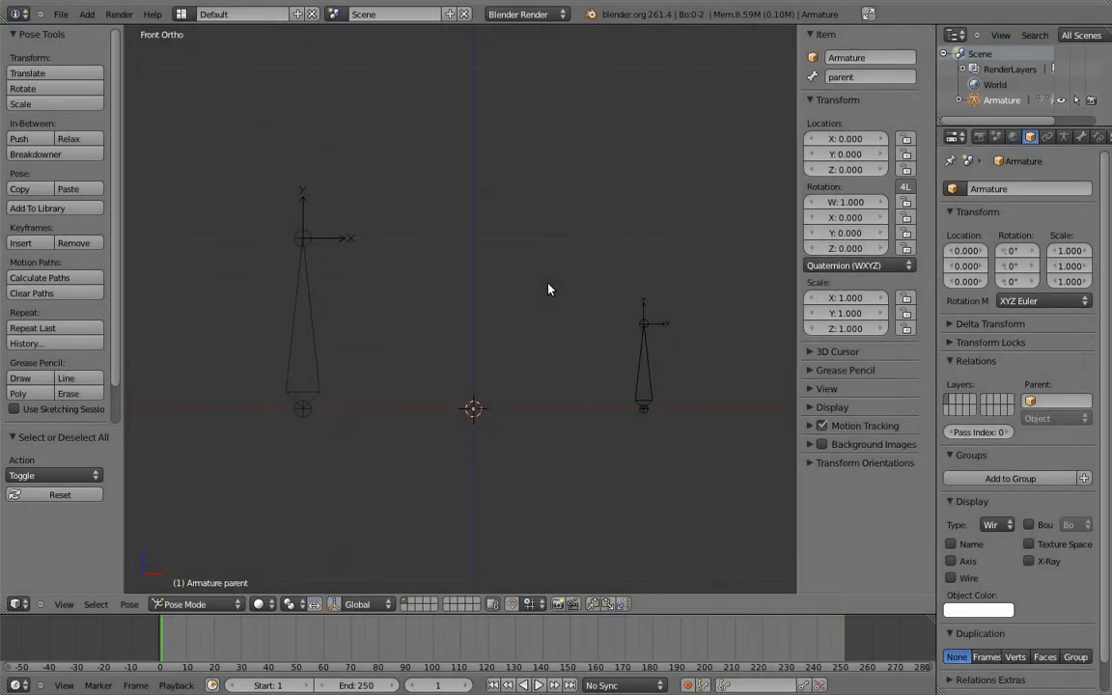
Add a Copy Transforms constraint to the child bone targeting the parent bone
right_click(314, 323)
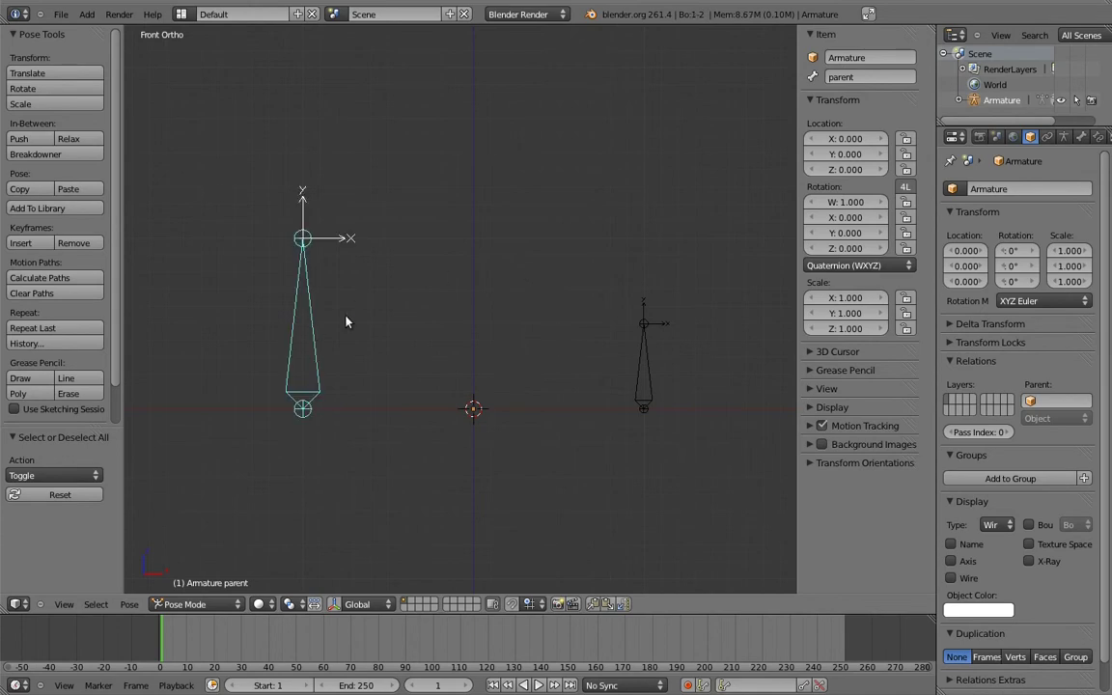
shift+right_click(645, 369)
key(ctrl+shift+c)
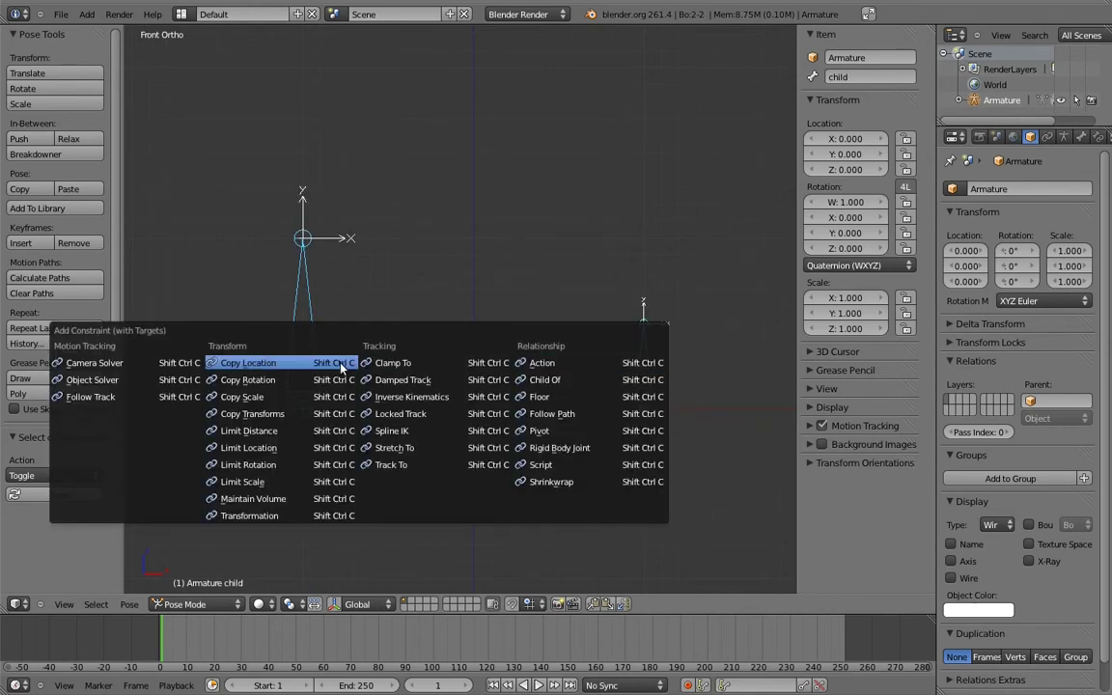
click(262, 416)
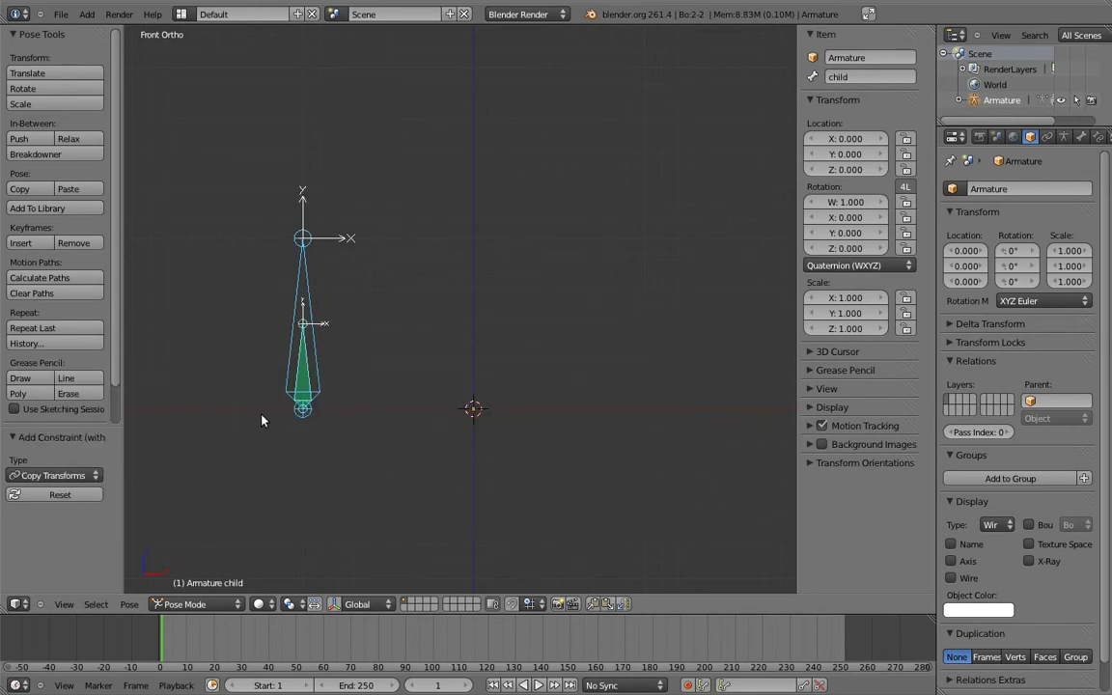
Sweep the child's constraint influence between 0 and 1, then test-move it and cancel
right_click(309, 372)
click(1097, 136)
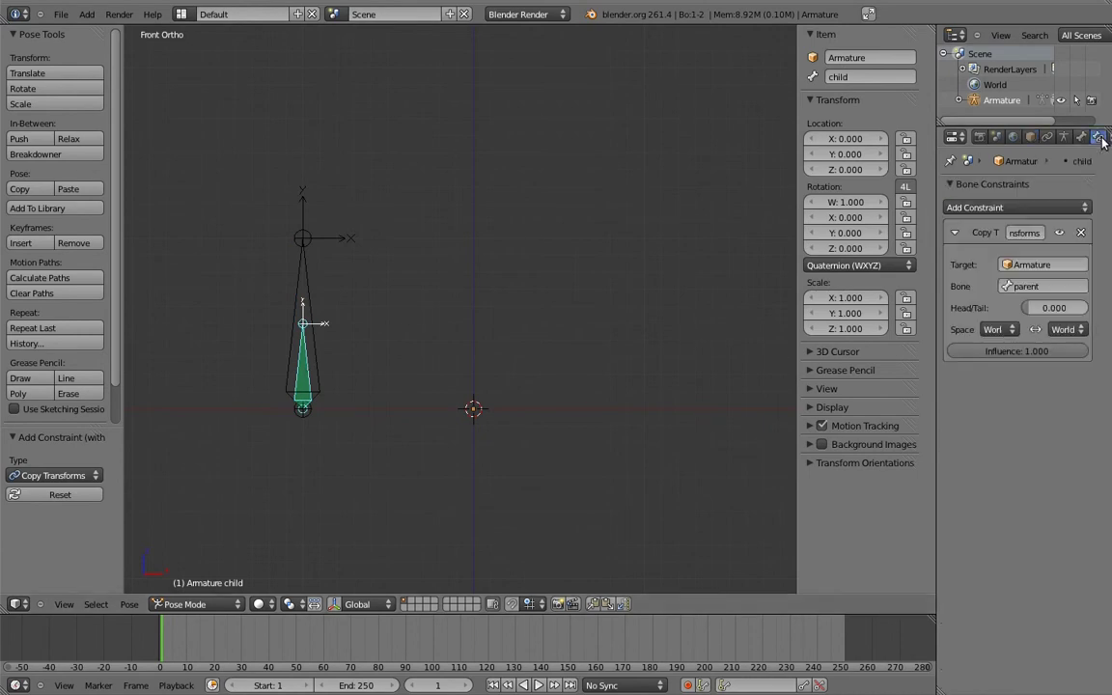
drag(1024, 352, 878, 351)
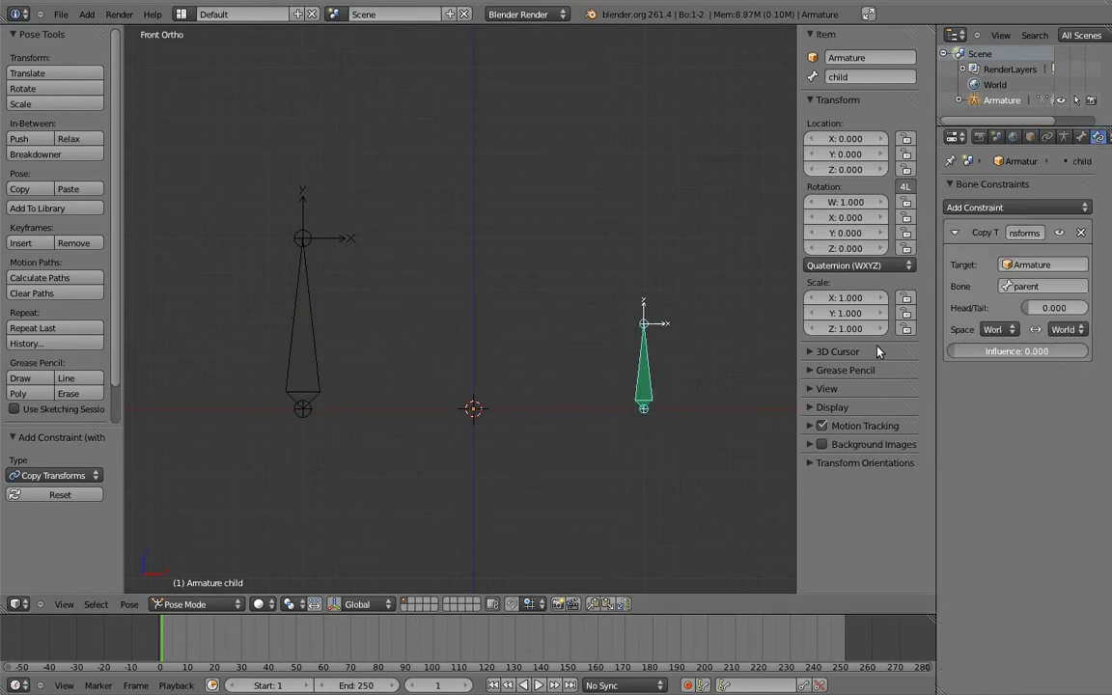
drag(955, 351, 1091, 351)
key(g)
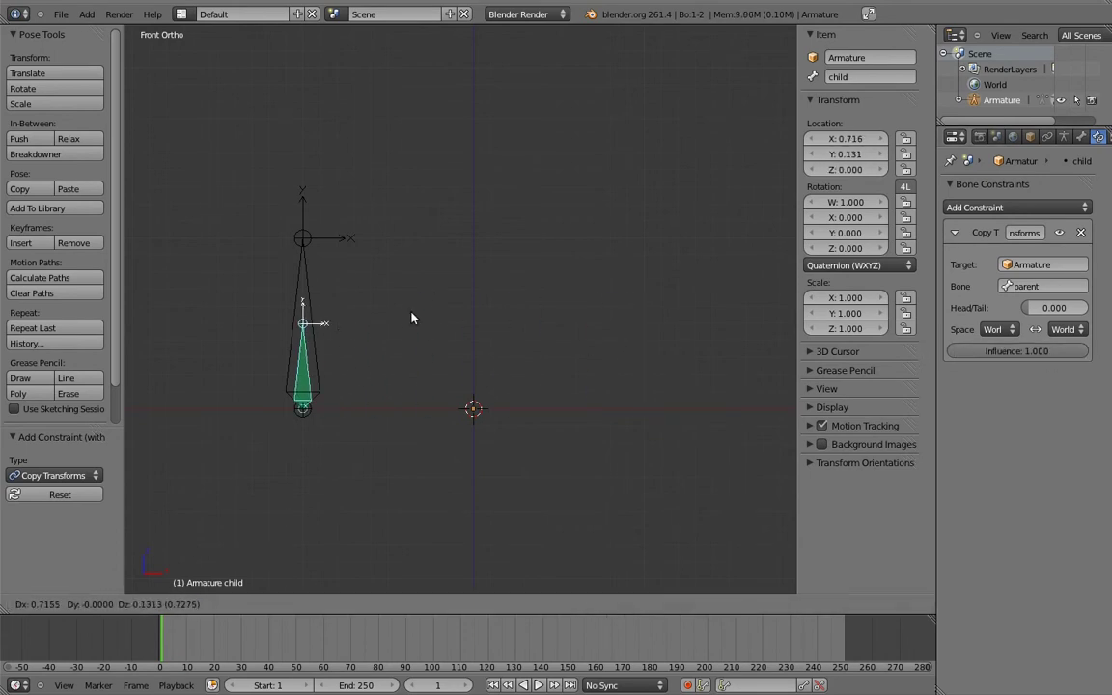
key(Escape)
key(g)
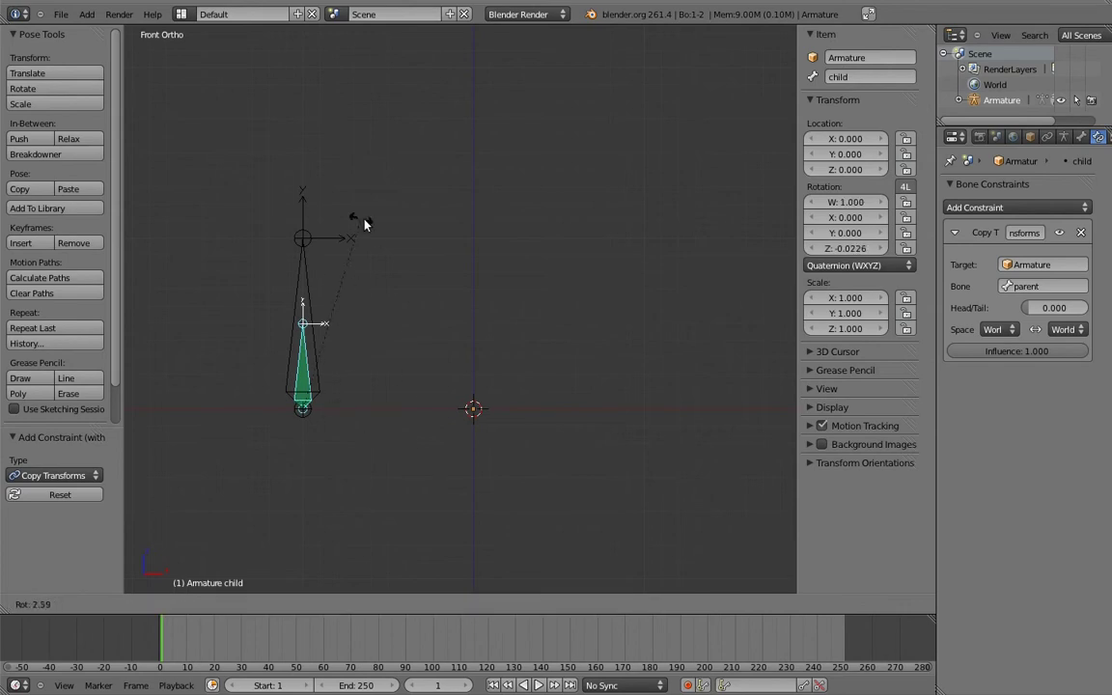
key(Escape)
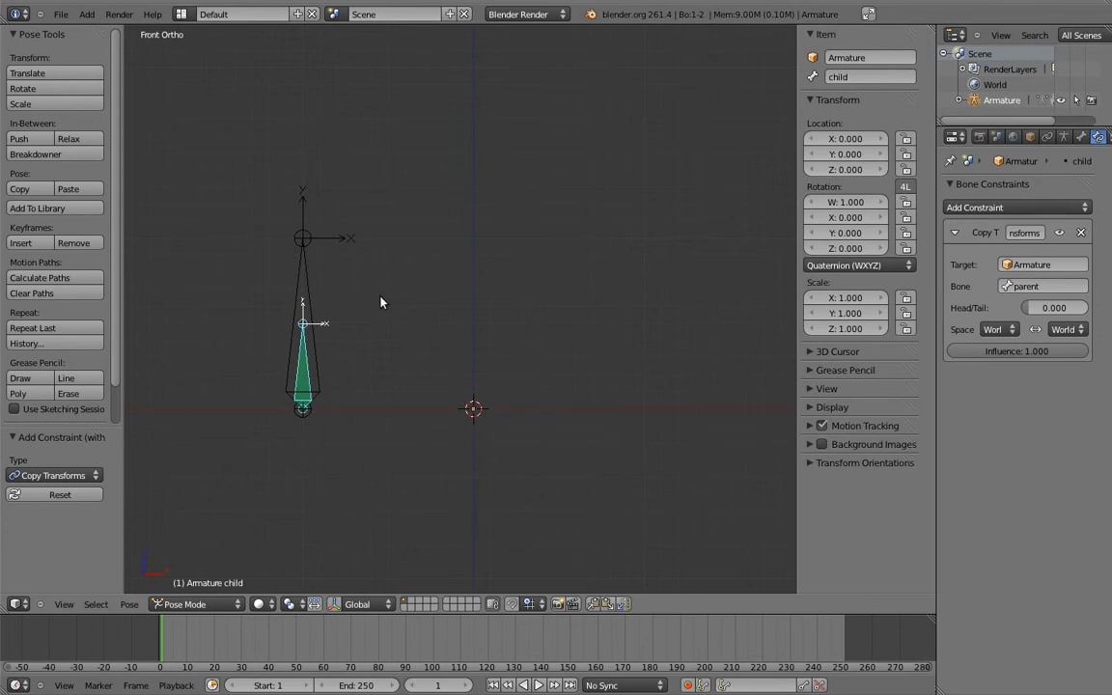
Delete the child's constraint and add a new bone with its tail lowered 0.3 on Z
click(1081, 233)
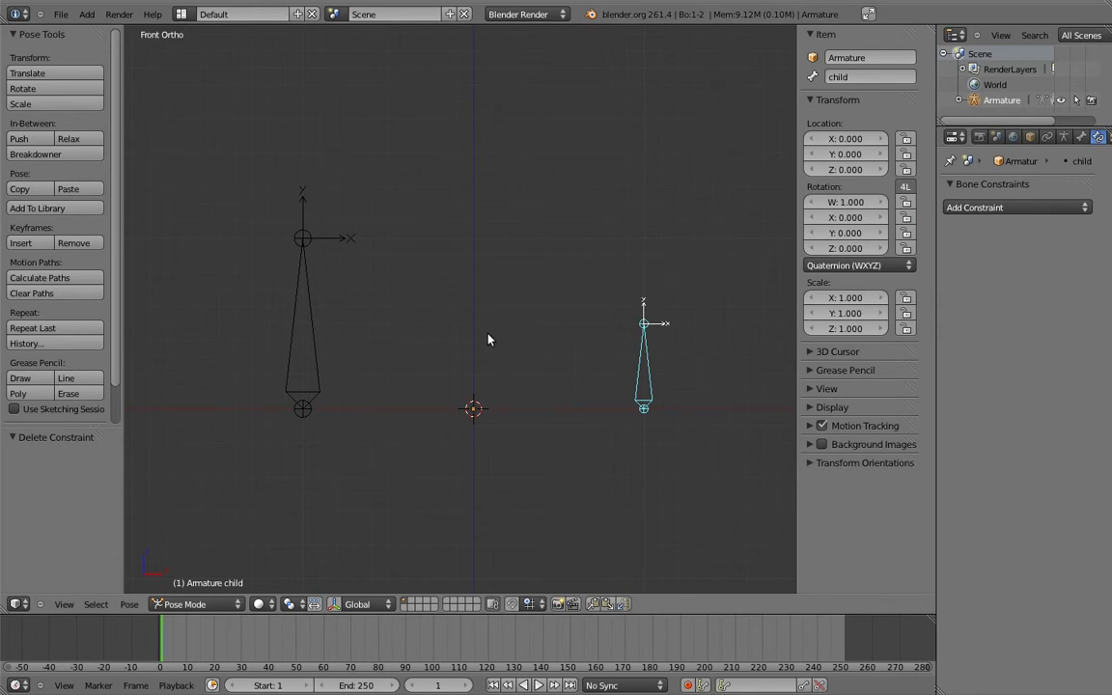
key(Tab)
key(shift+a)
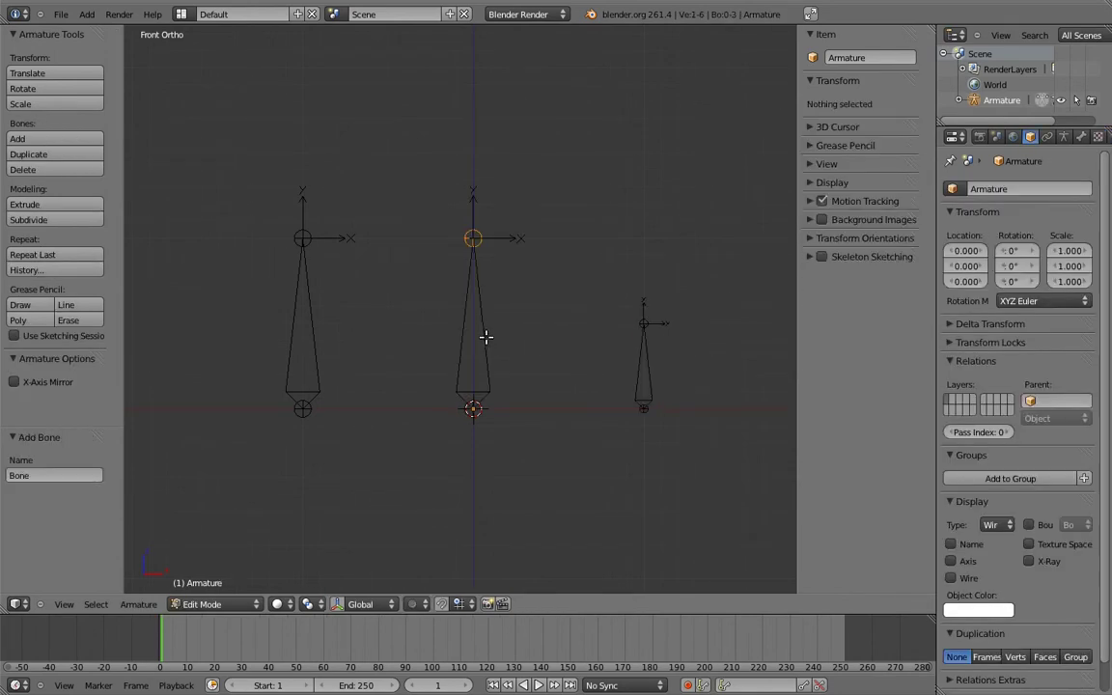
right_click(473, 240)
key(g)
key(z)
click(511, 269)
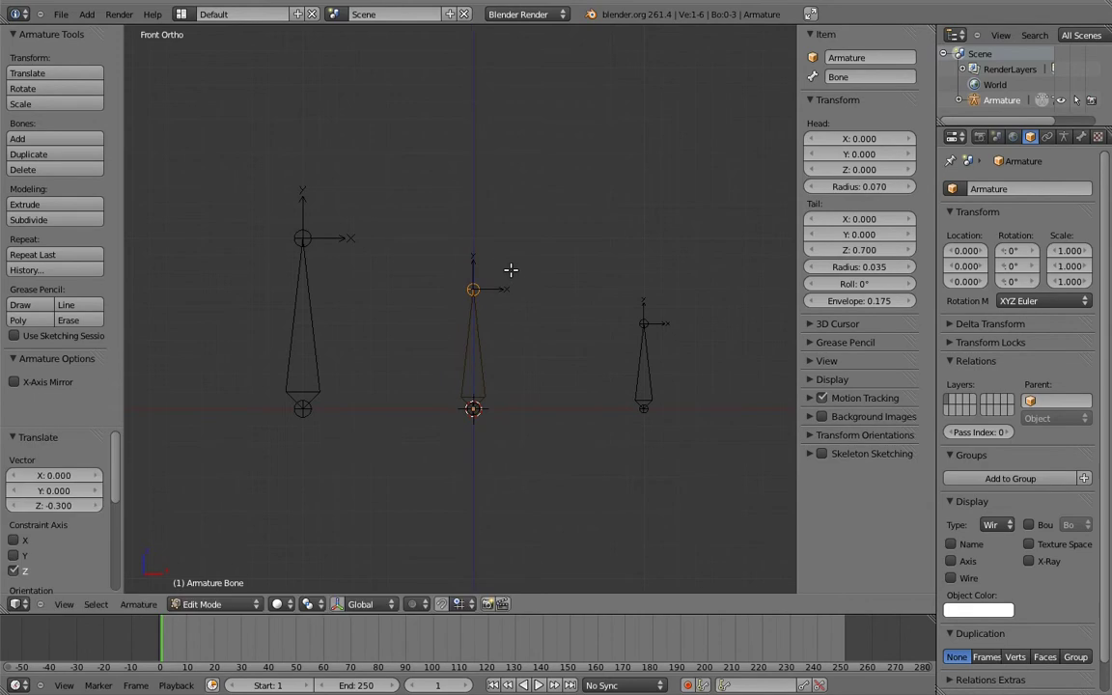
Parent the child bone to the new bone with Keep Offset
key(Tab)
key(Tab)
right_click(640, 355)
shift+right_click(477, 349)
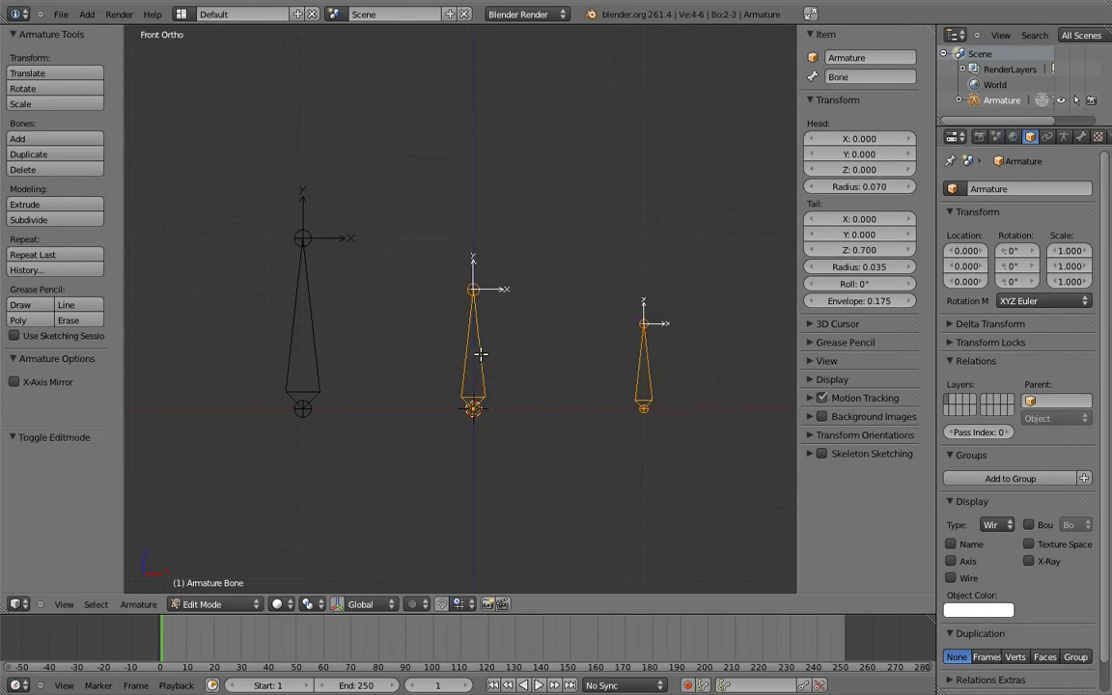
key(ctrl+p)
click(424, 335)
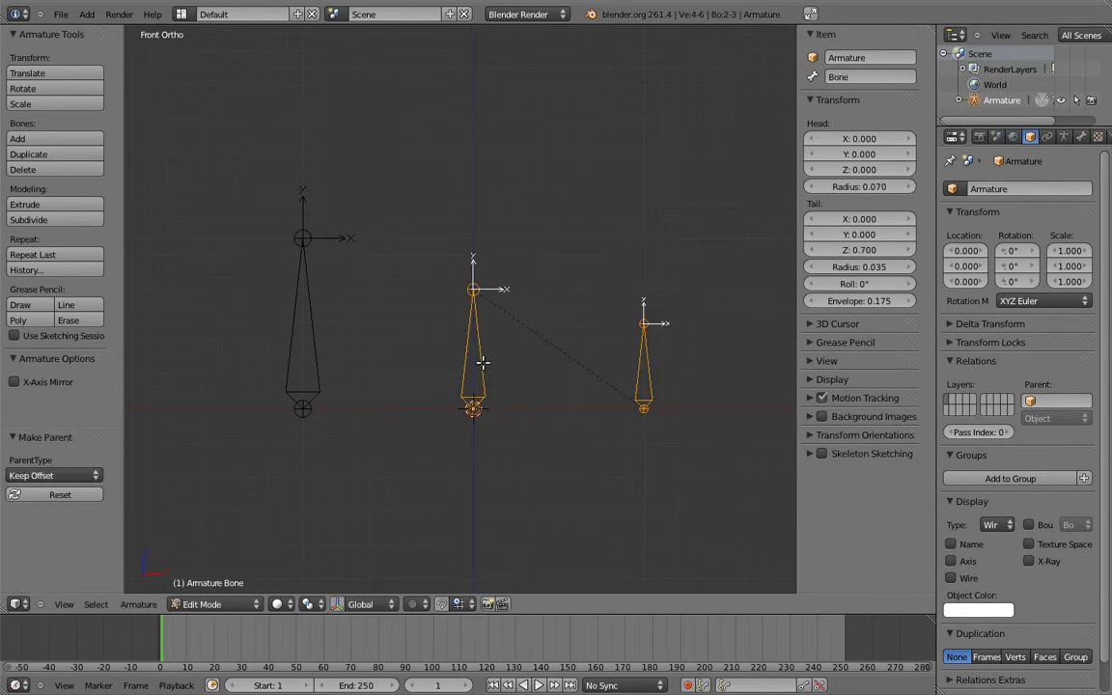
In Pose Mode, make the new bone copy the parent bone's transforms
key(ctrl+Tab)
right_click(311, 328)
shift+right_click(467, 338)
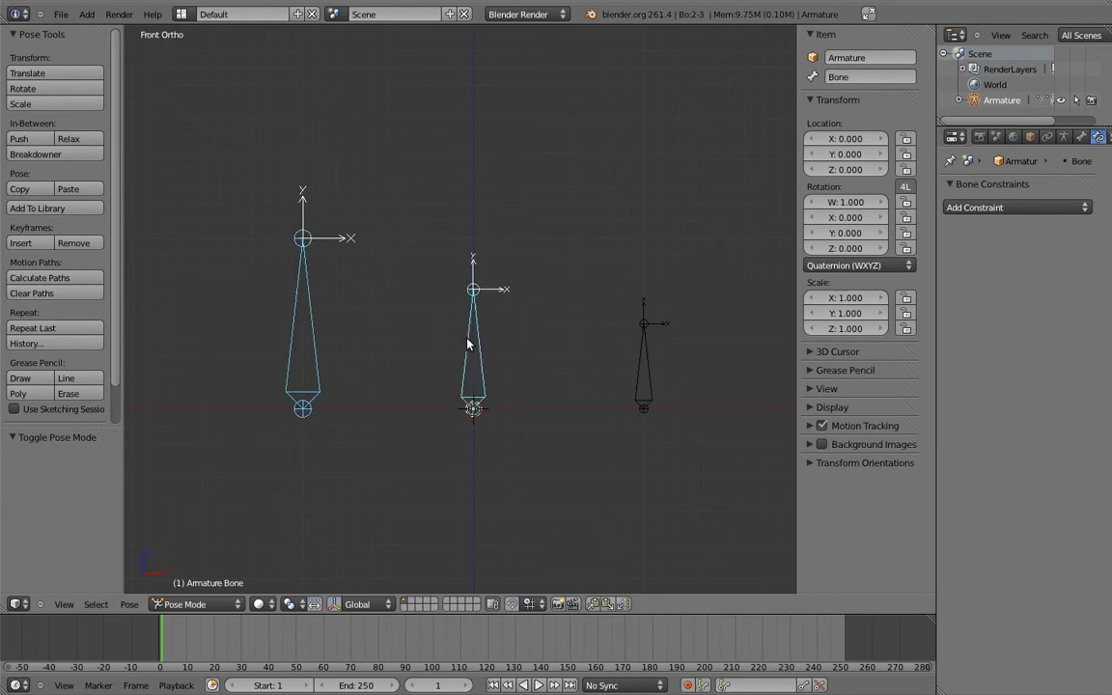
key(shift+ctrl+c)
click(439, 340)
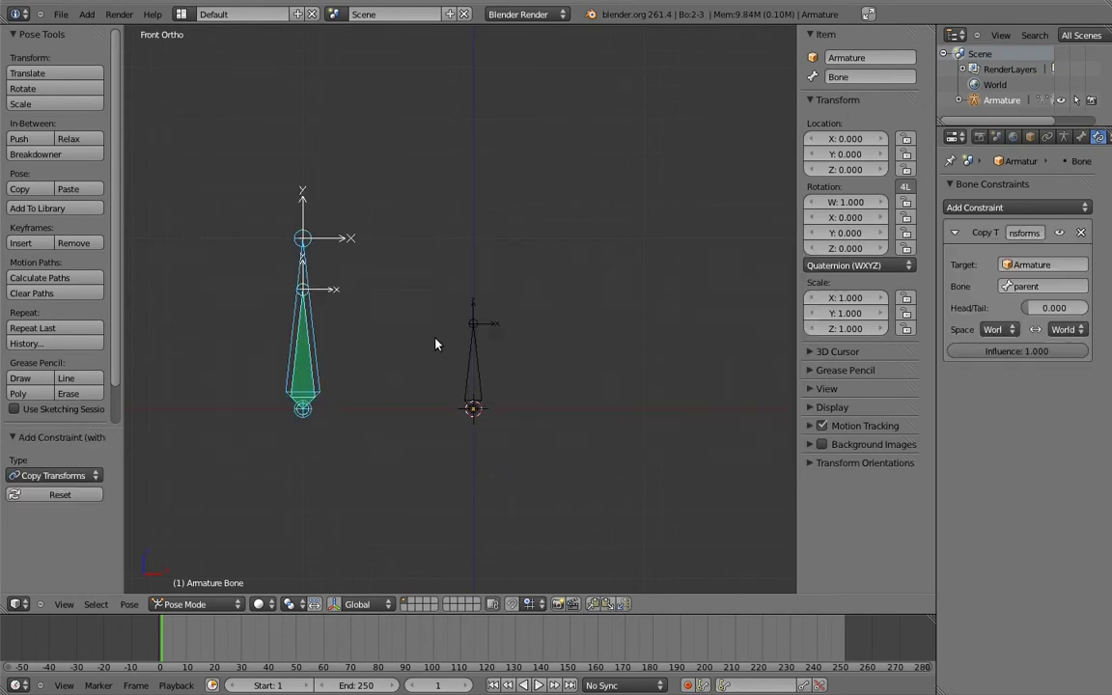
Test the parent bone: move it, tilt it about 41°, narrow it on local X, reposition it
right_click(314, 321)
key(g)
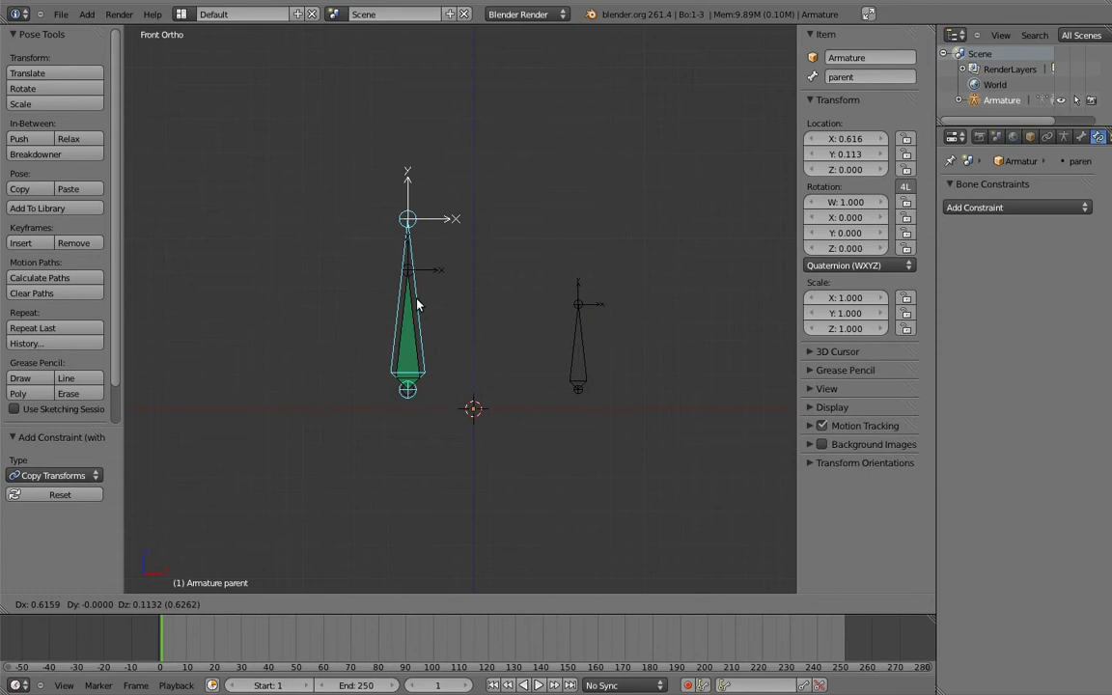
click(419, 303)
key(r)
click(343, 197)
key(s)
key(x)
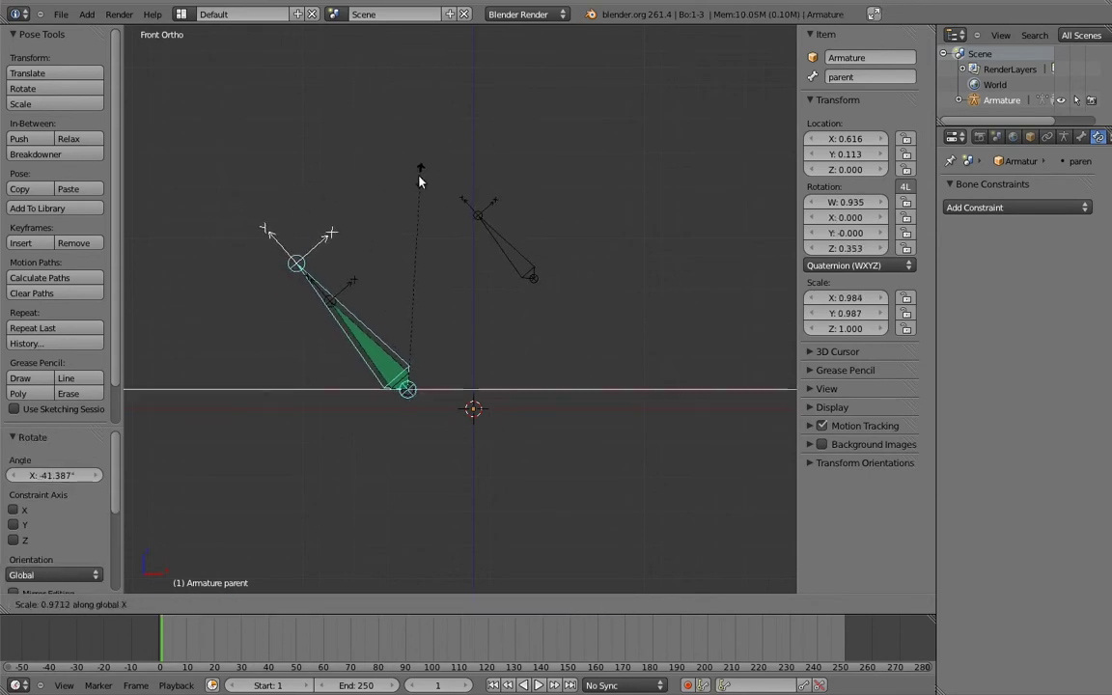
key(x)
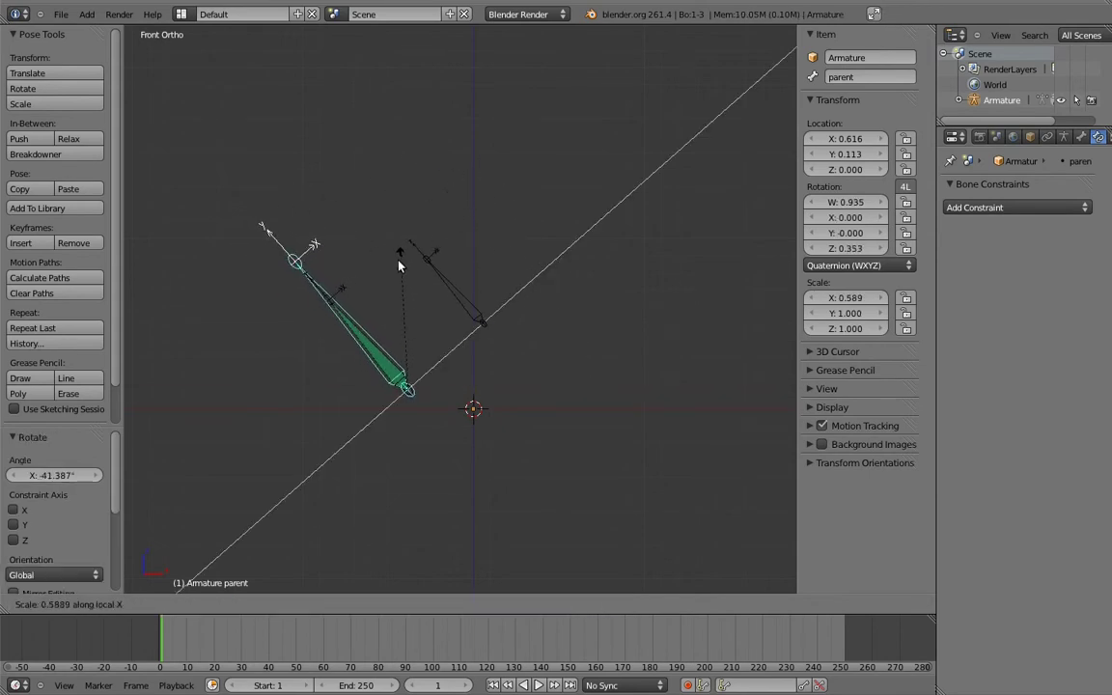
click(396, 253)
key(r)
click(478, 416)
key(g)
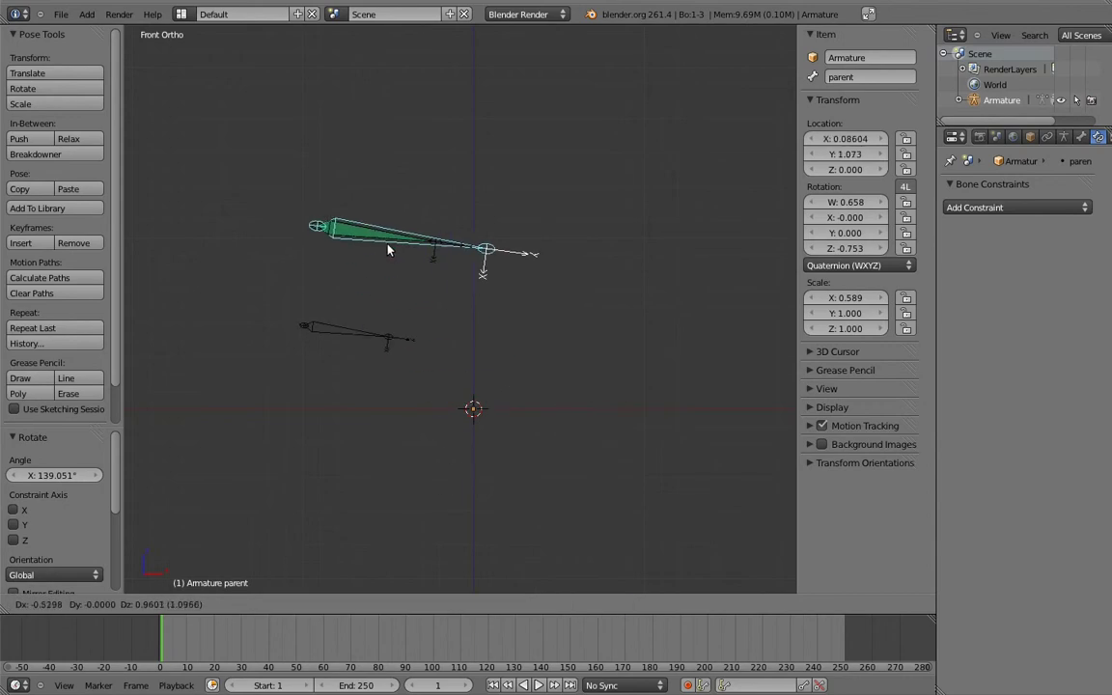
click(407, 280)
Move the child bone down and right and tilt it to a new orientation
right_click(348, 330)
key(g)
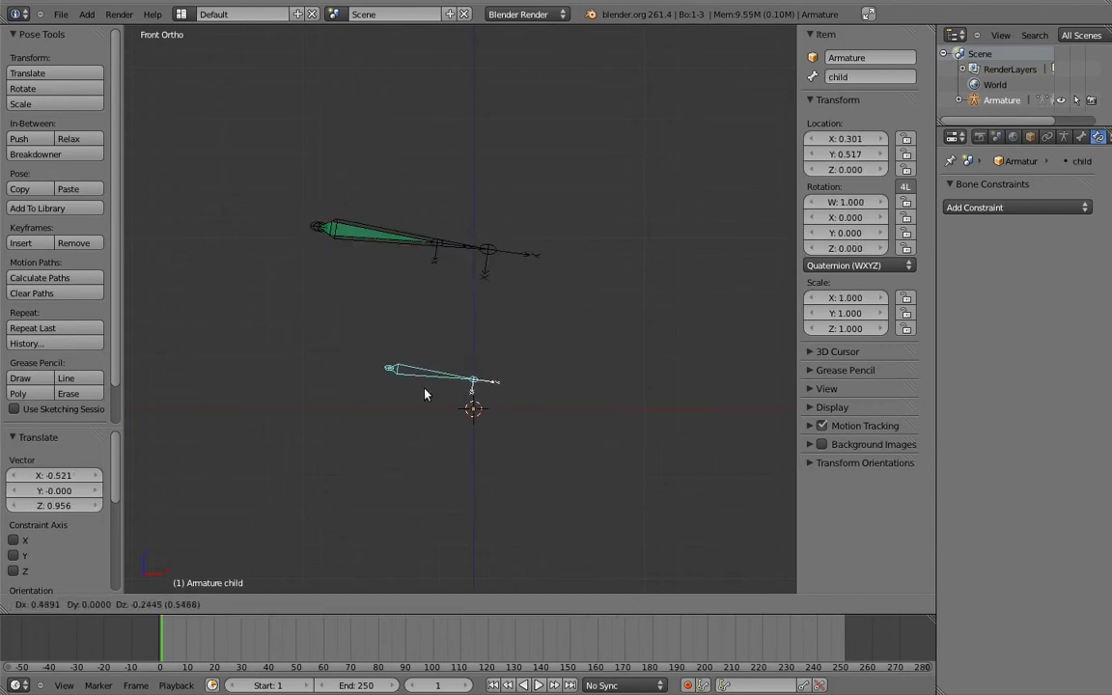
click(464, 406)
key(r)
click(416, 294)
key(r)
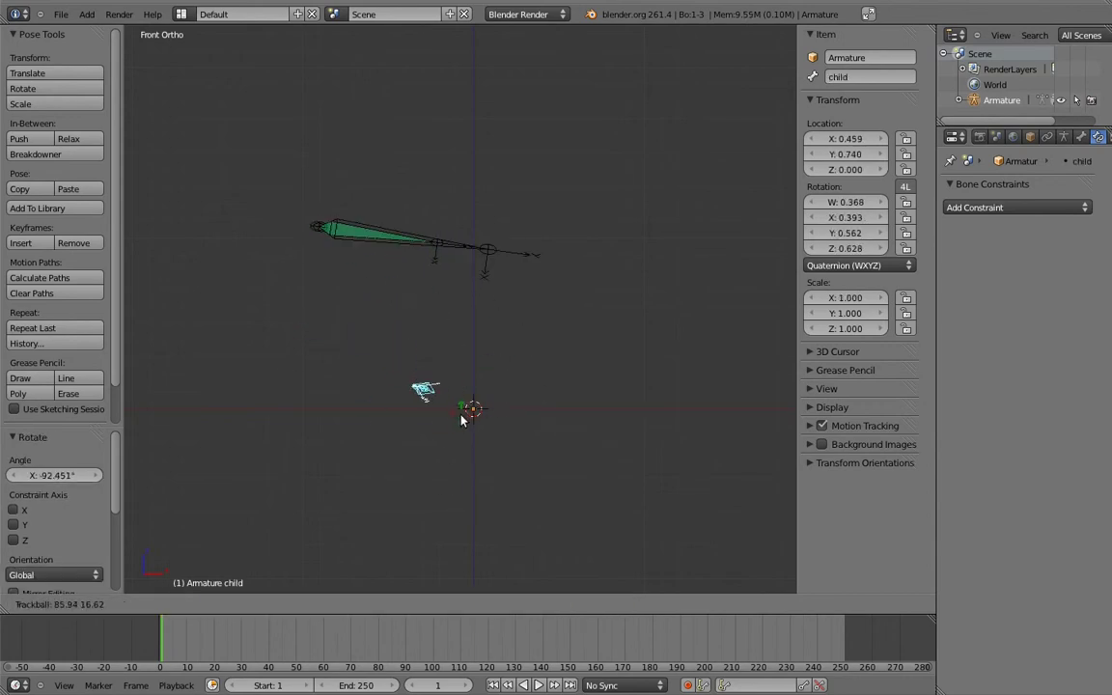
click(459, 406)
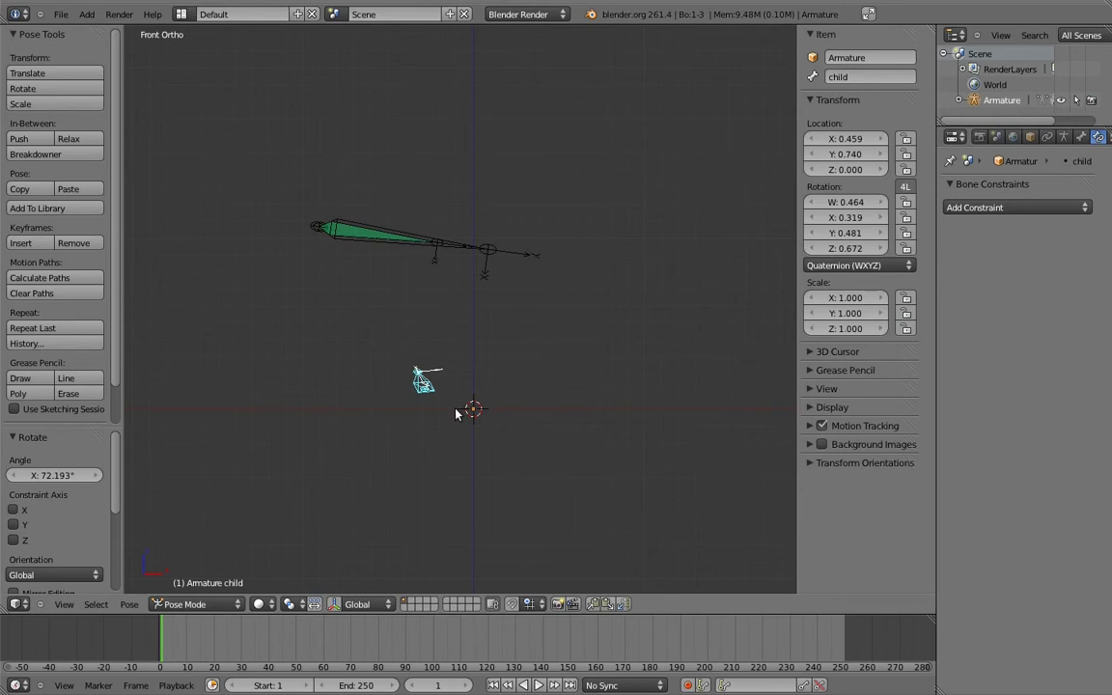
Drop Bone's Copy Transforms influence to 0, then move and rotate the parent bone upward
right_click(368, 231)
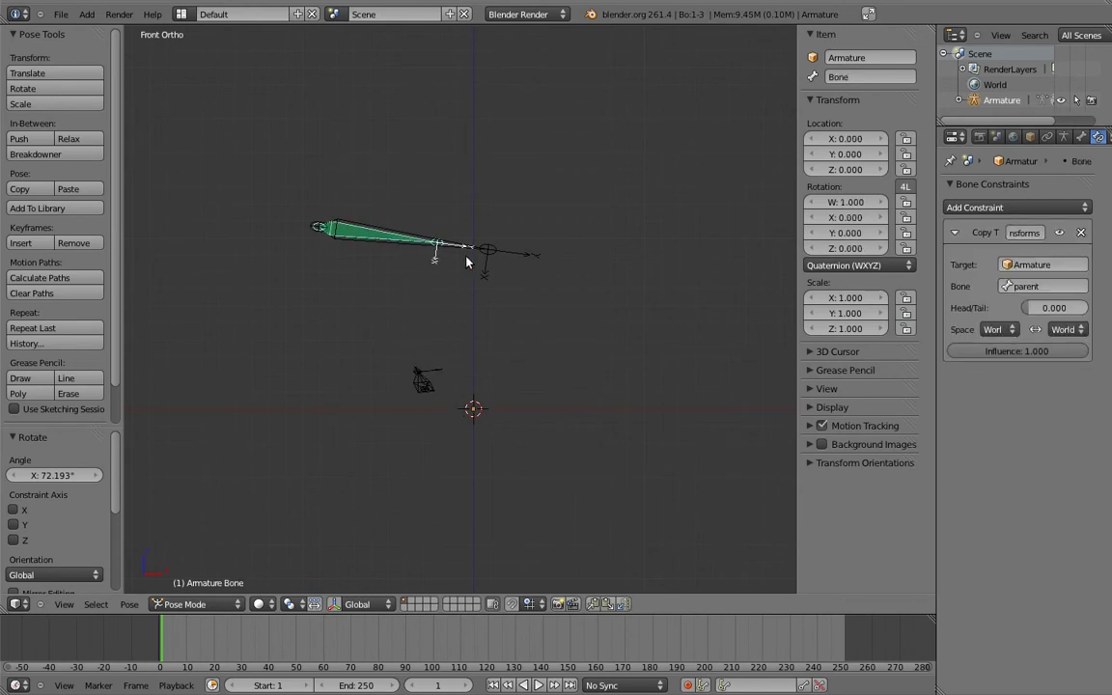
drag(1079, 352, 844, 313)
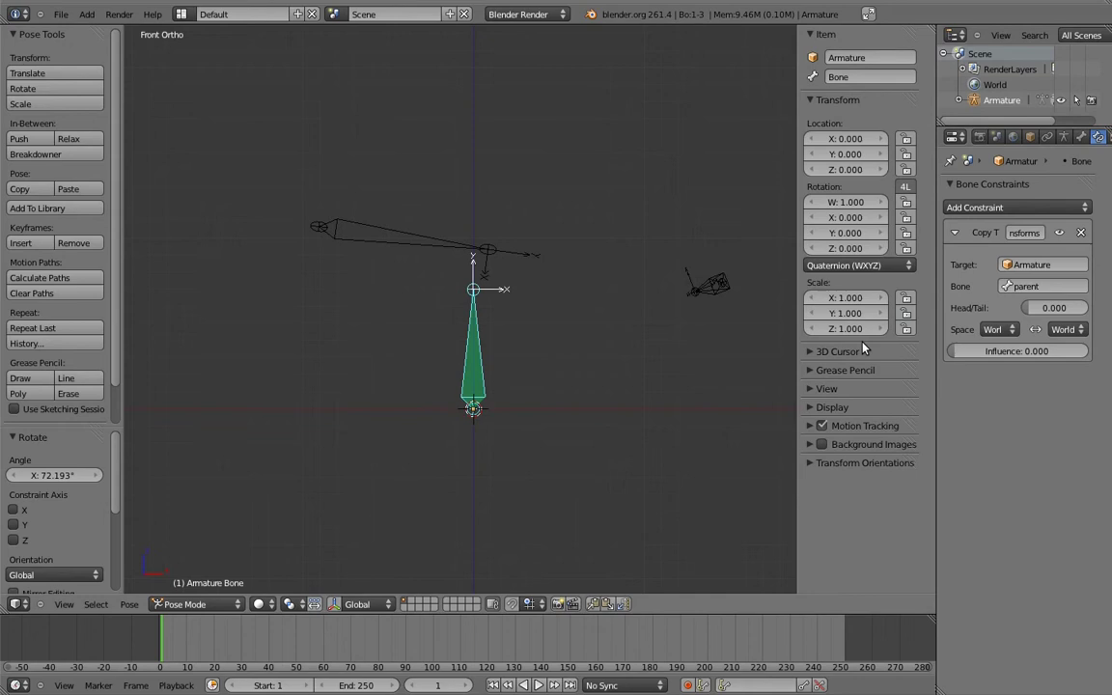
right_click(424, 246)
key(g)
click(406, 309)
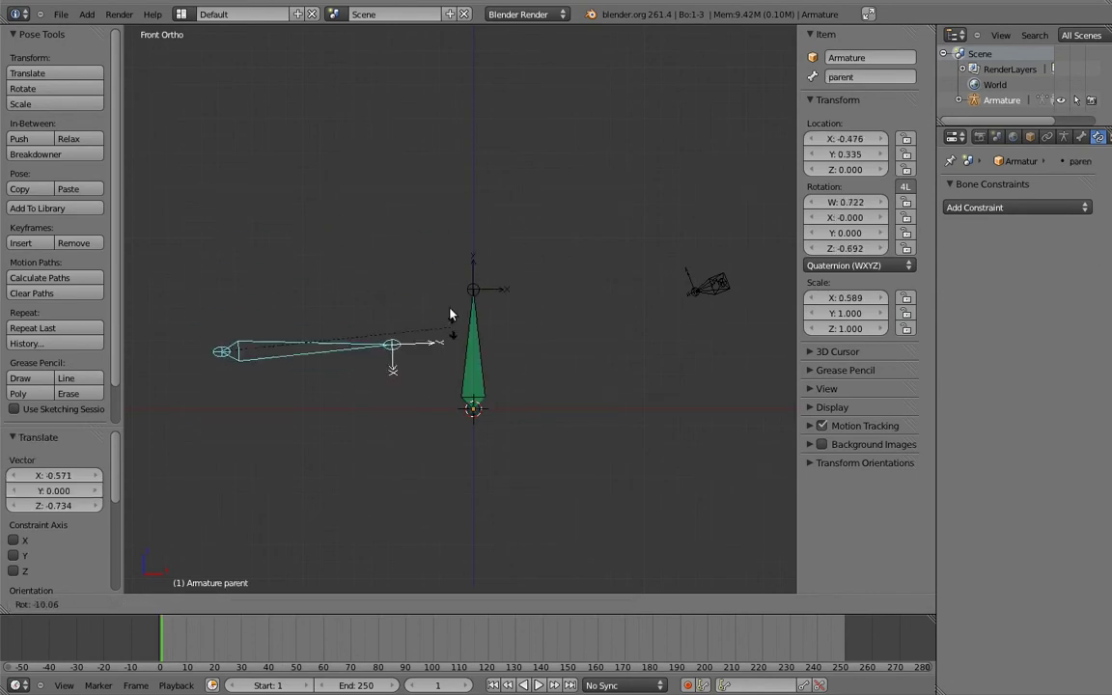
key(r)
click(248, 240)
Reset the parent bone's scale, shorten it along Y, and rotate it again
key(alt+s)
key(s)
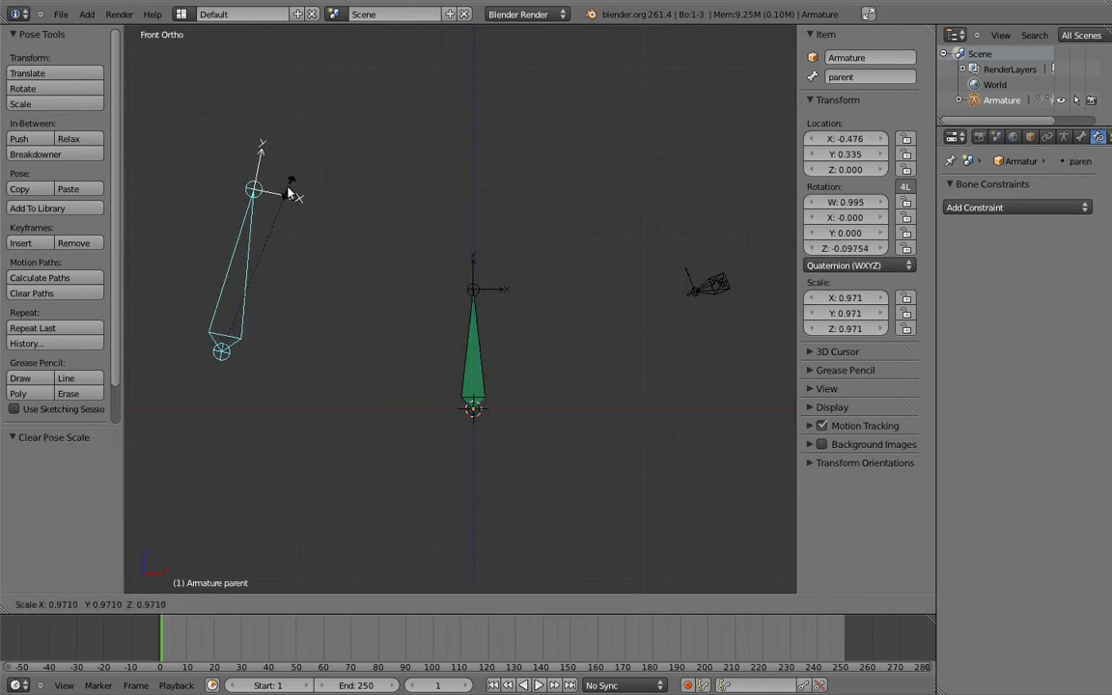
key(y)
key(y)
click(239, 314)
key(r)
click(173, 305)
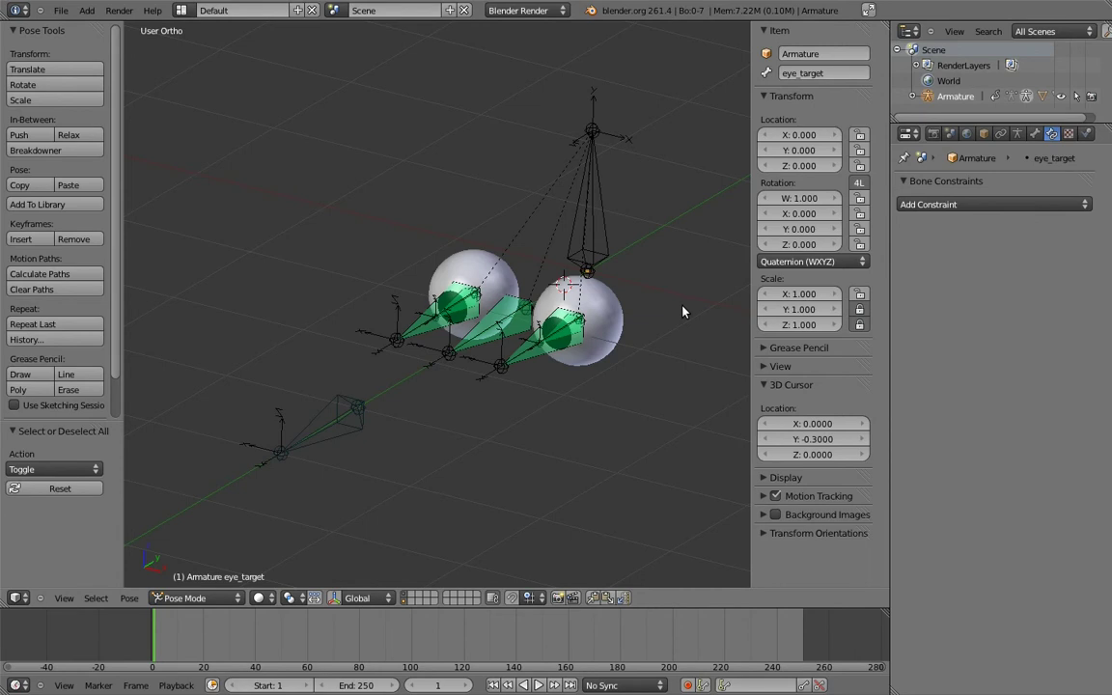
In Edit Mode, add a new shortened bone and name it MCH-eye_target_parent
key(Tab)
key(shift+a)
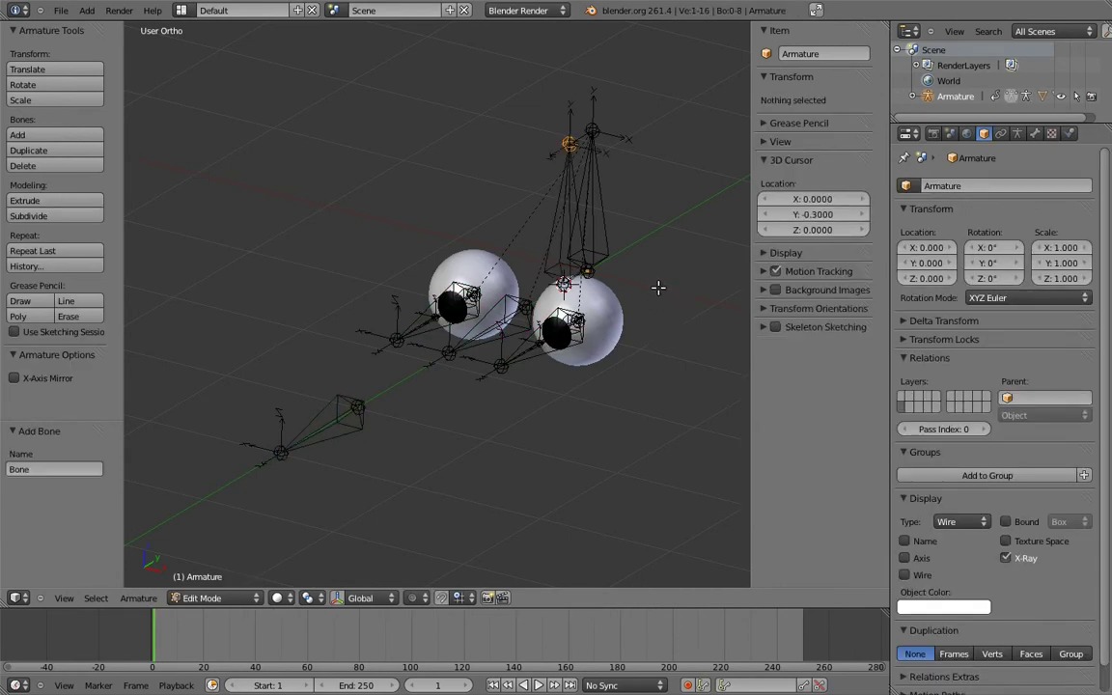
key(KP_3)
key(g)
key(z)
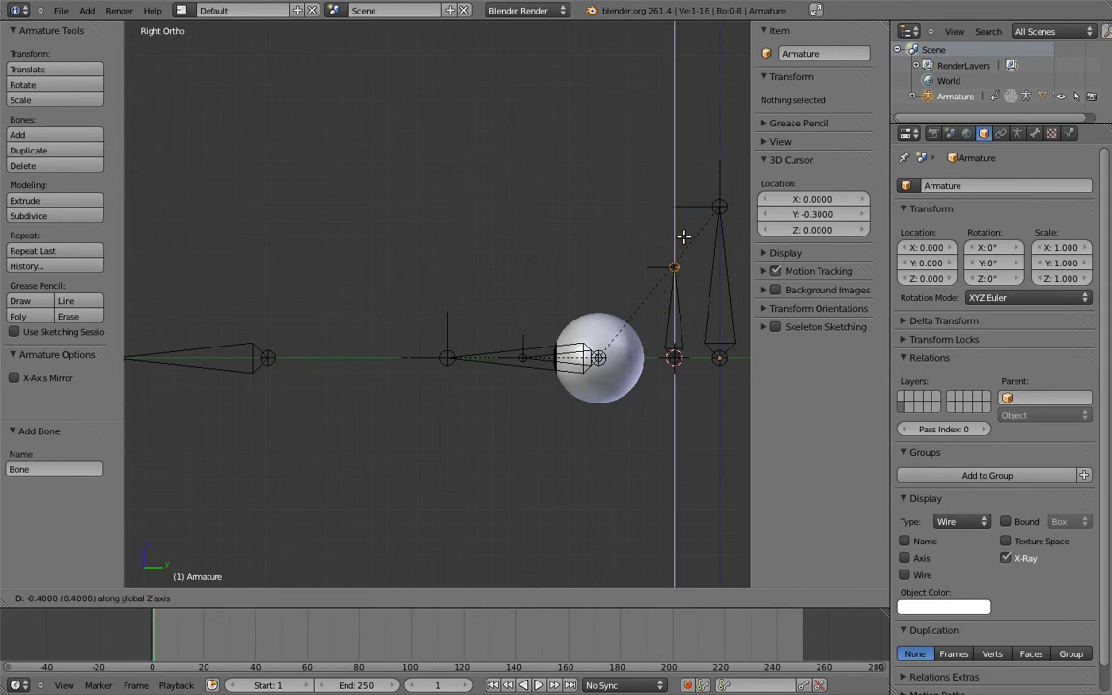
click(683, 238)
right_click(674, 275)
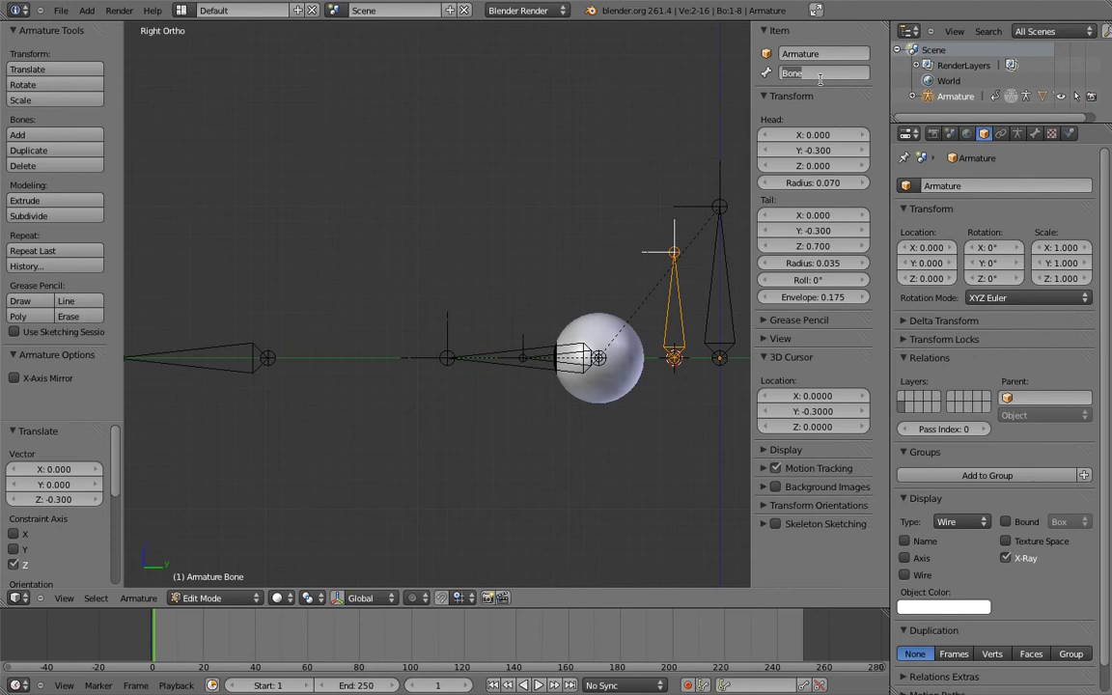
text(MCH)
text(-eye)
text(-target)
text(_parent)
key(Return)
Parent eye_target to MCH-eye_target_parent with Keep Offset
key(Tab)
key(Tab)
right_click(228, 349)
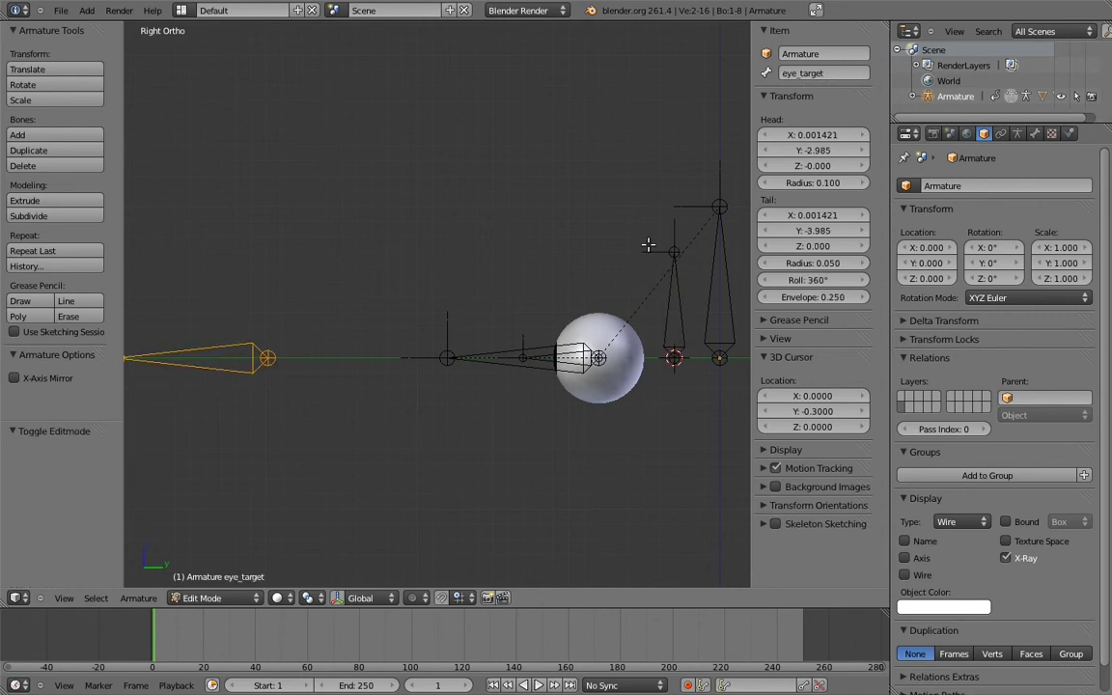
shift+right_click(674, 294)
key(ctrl+p)
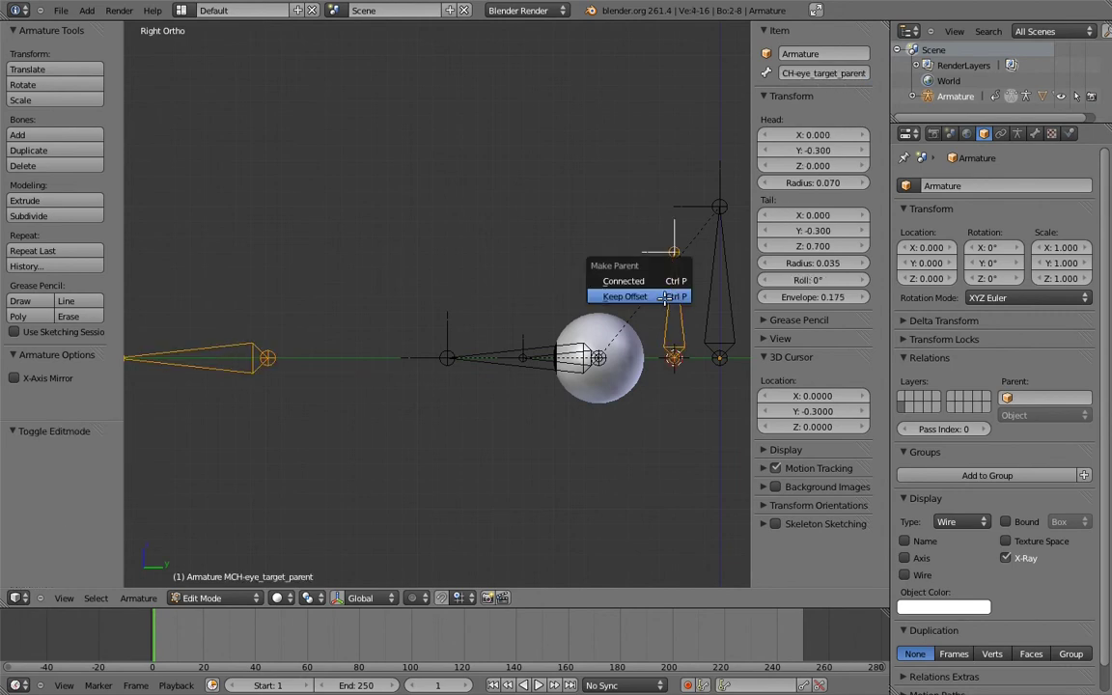
click(655, 296)
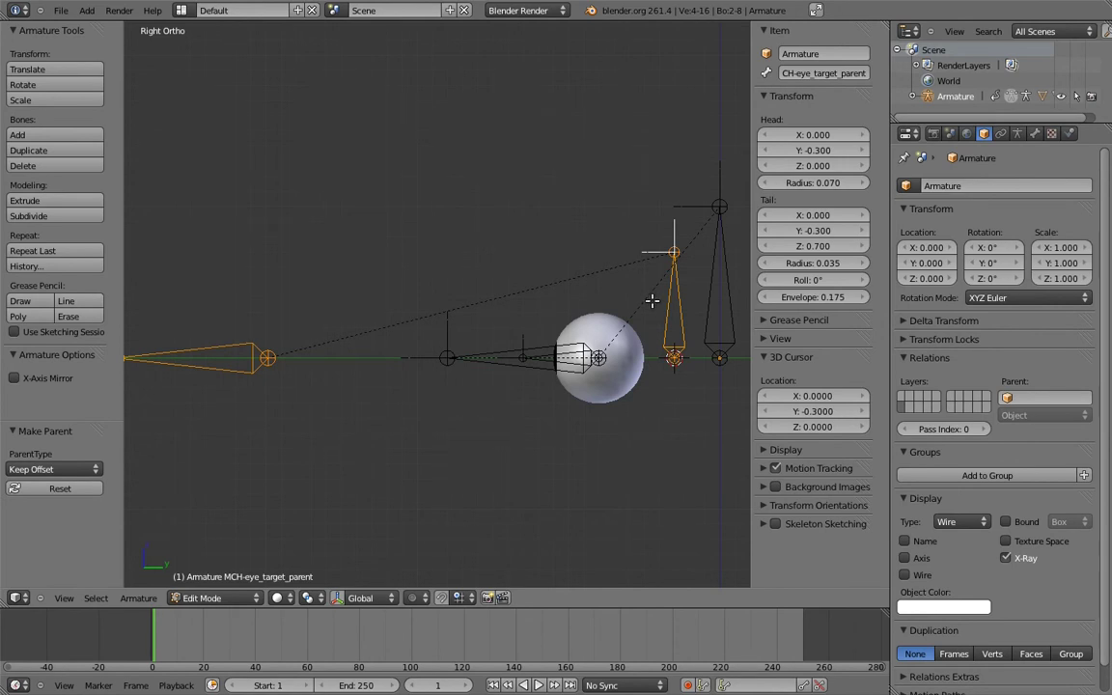
In Pose Mode, give MCH-eye_target_parent a Copy Transforms constraint targeting the head bone
key(ctrl+Tab)
right_click(714, 275)
shift+right_click(678, 303)
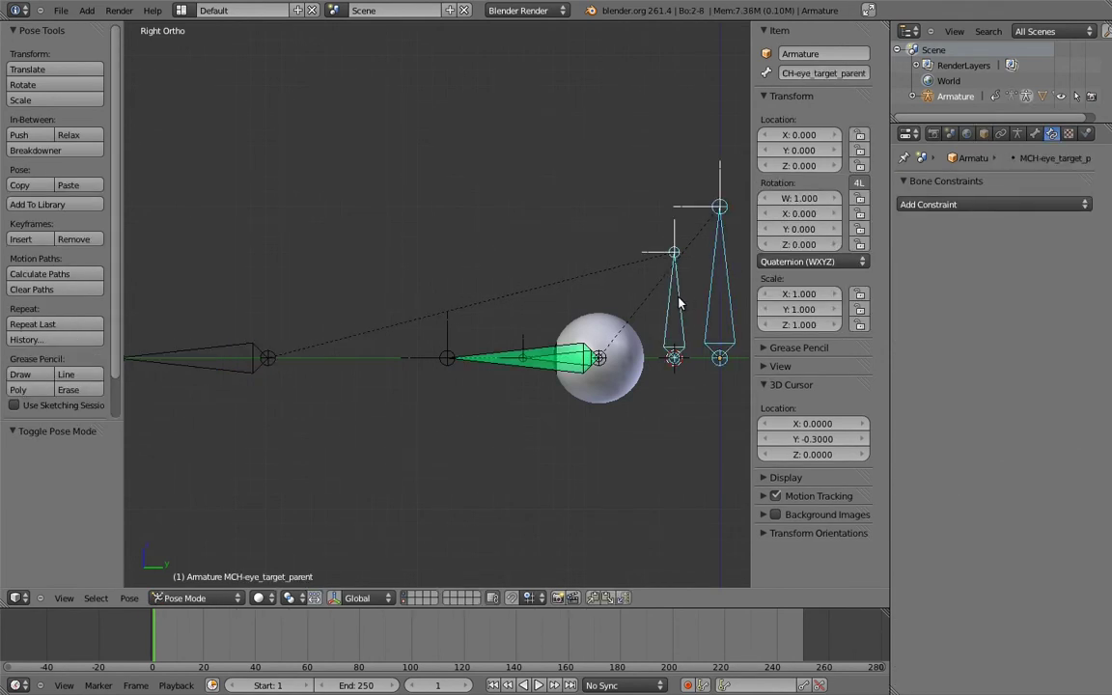
key(ctrl+shift+c)
click(646, 301)
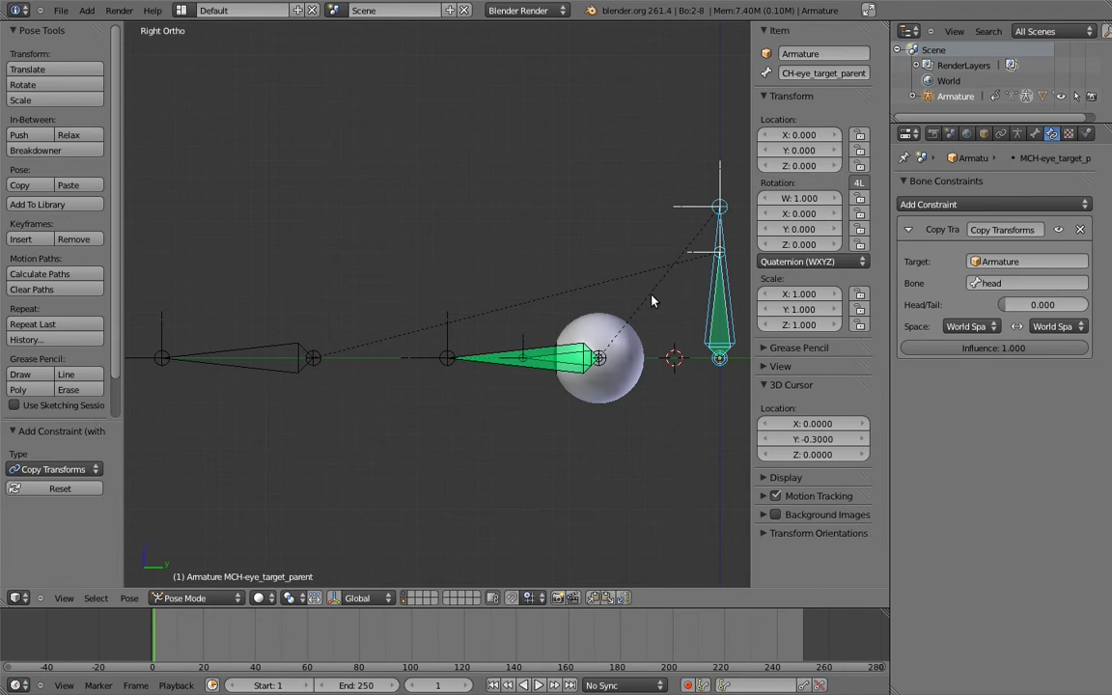
Move MCH-eye_target_parent along Y onto the head bone's base, then select eye_target in Pose Mode
key(Tab)
right_click(660, 305)
key(g)
key(y)
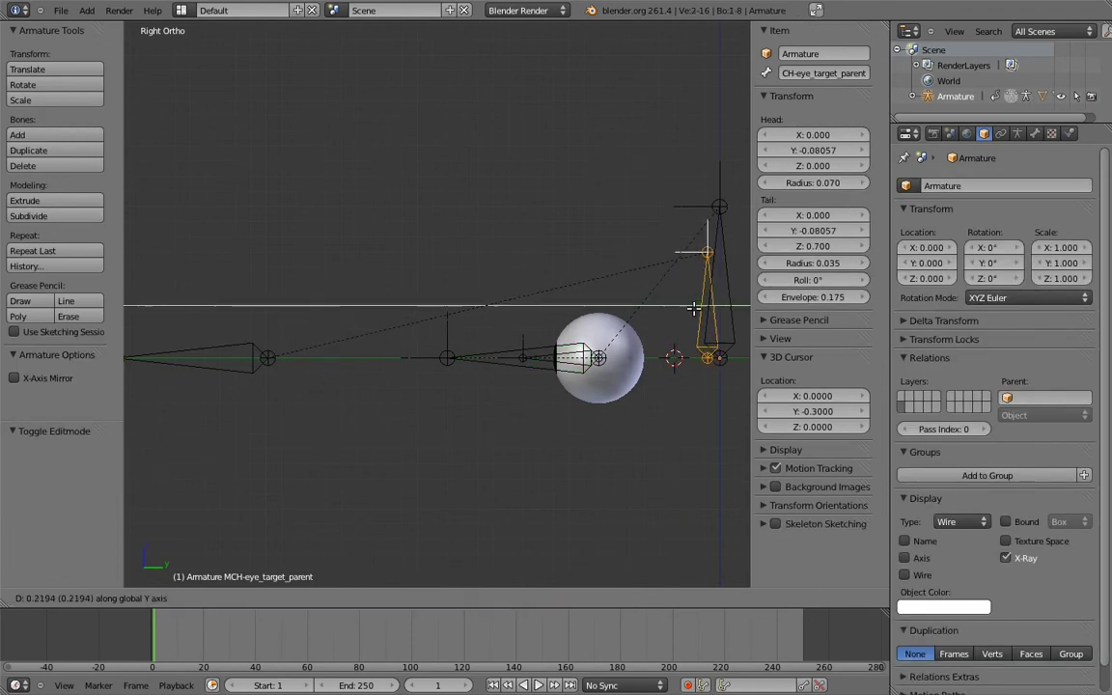
click(695, 307)
key(Tab)
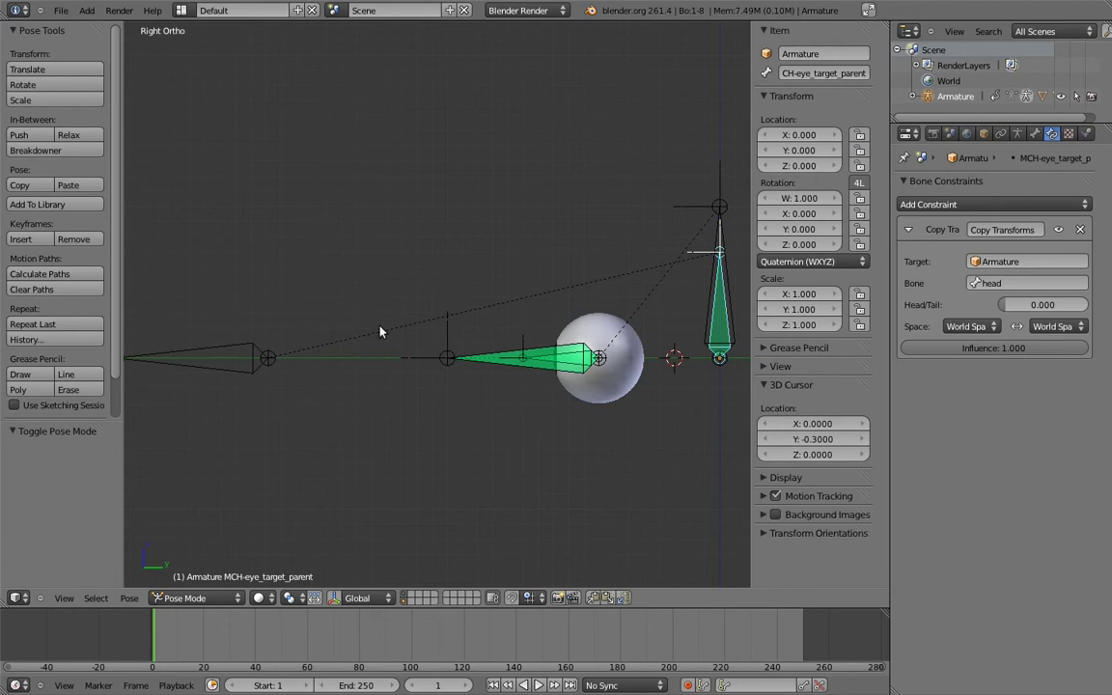
right_click(235, 347)
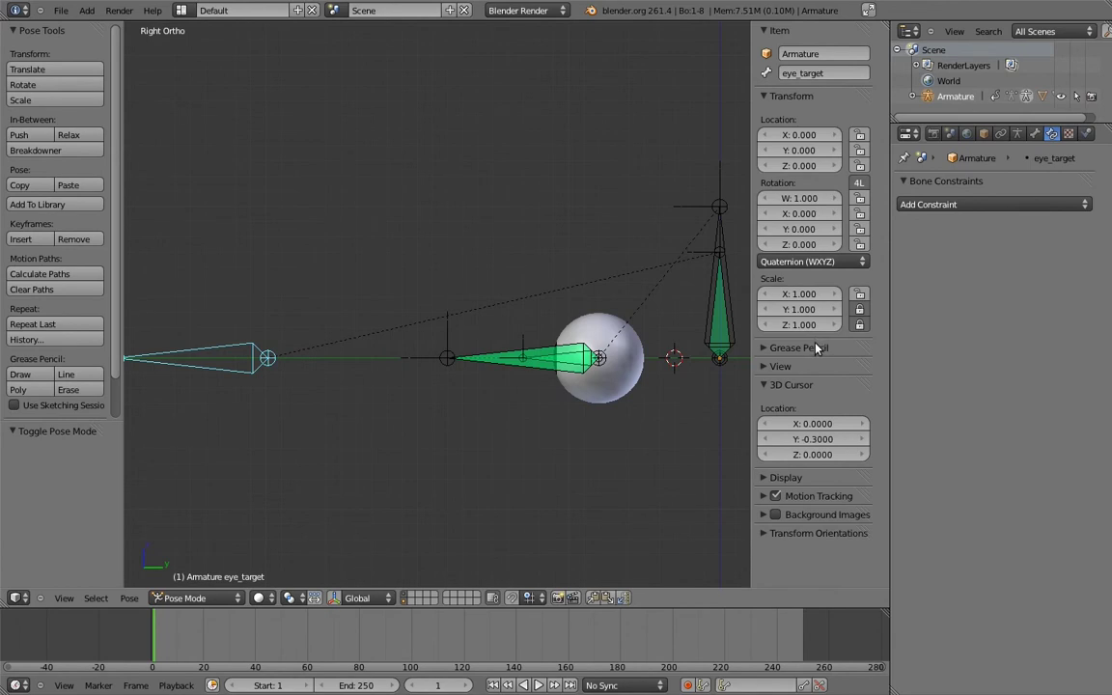
Add a custom property to eye_target's Bone properties and rename it follow_head
click(1035, 134)
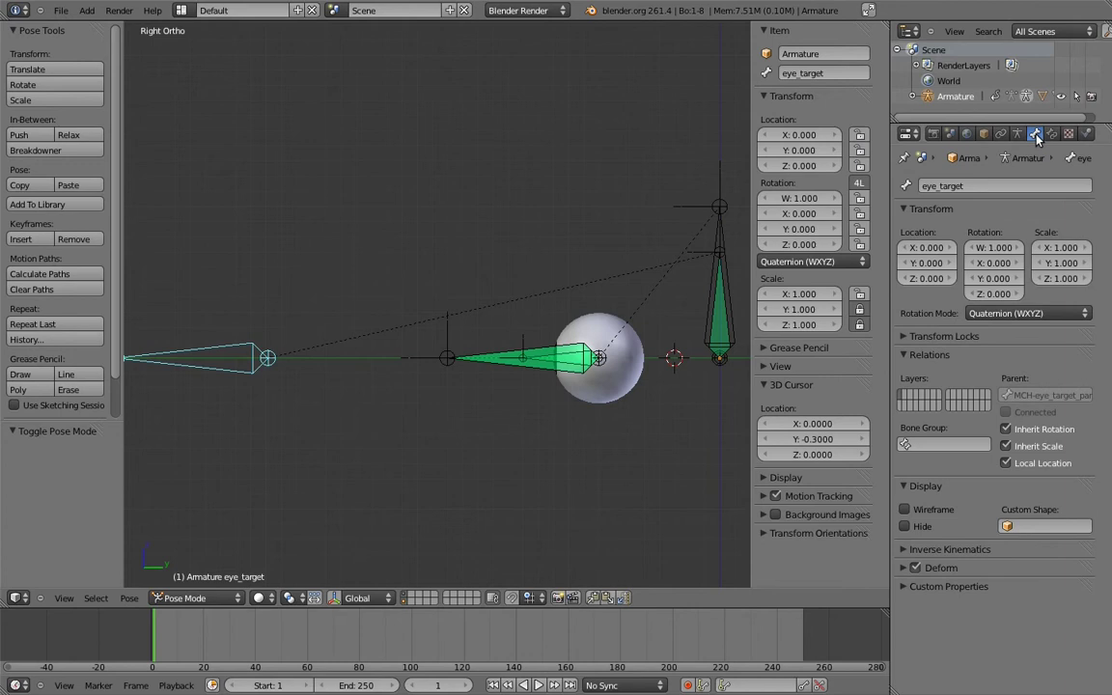
click(934, 587)
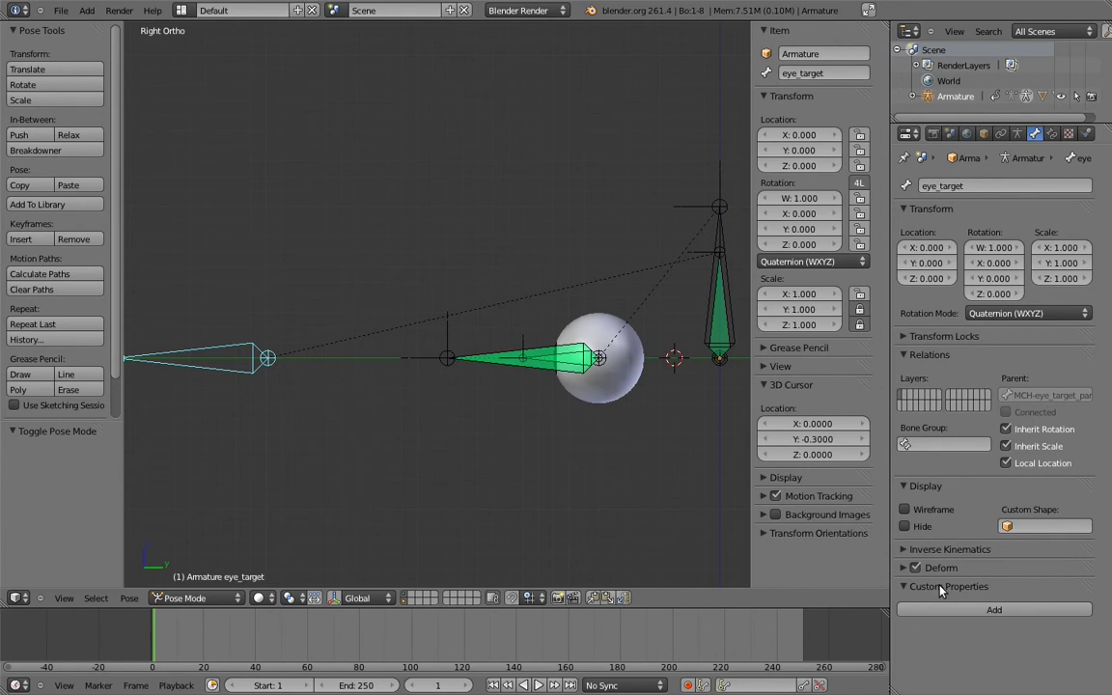
click(988, 610)
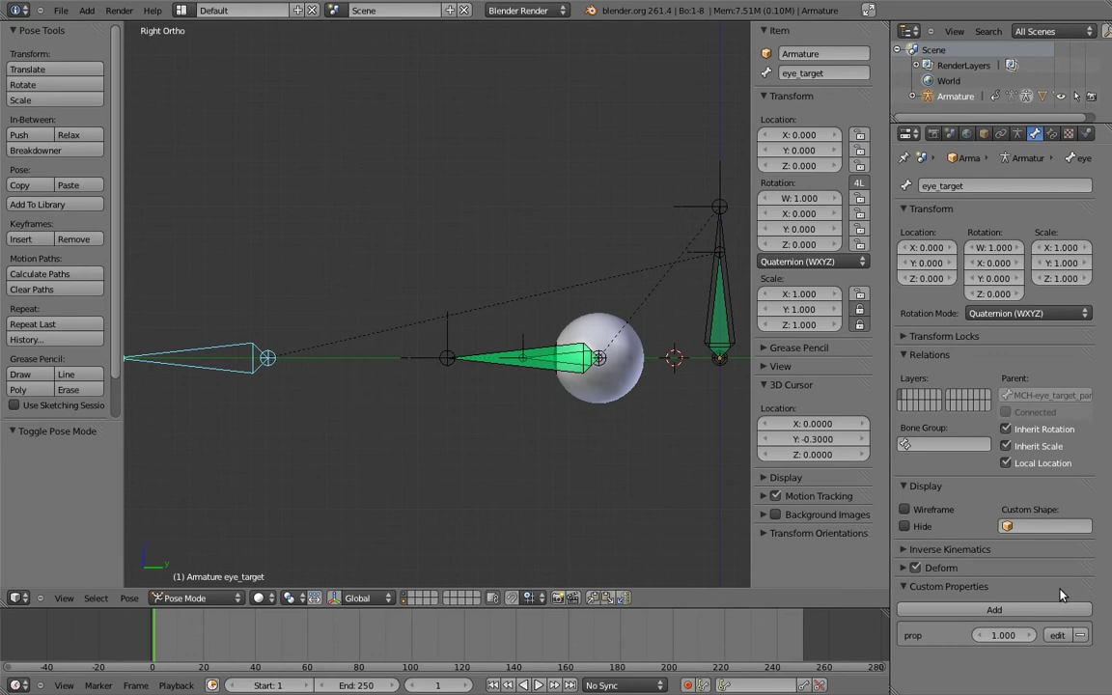
click(1057, 635)
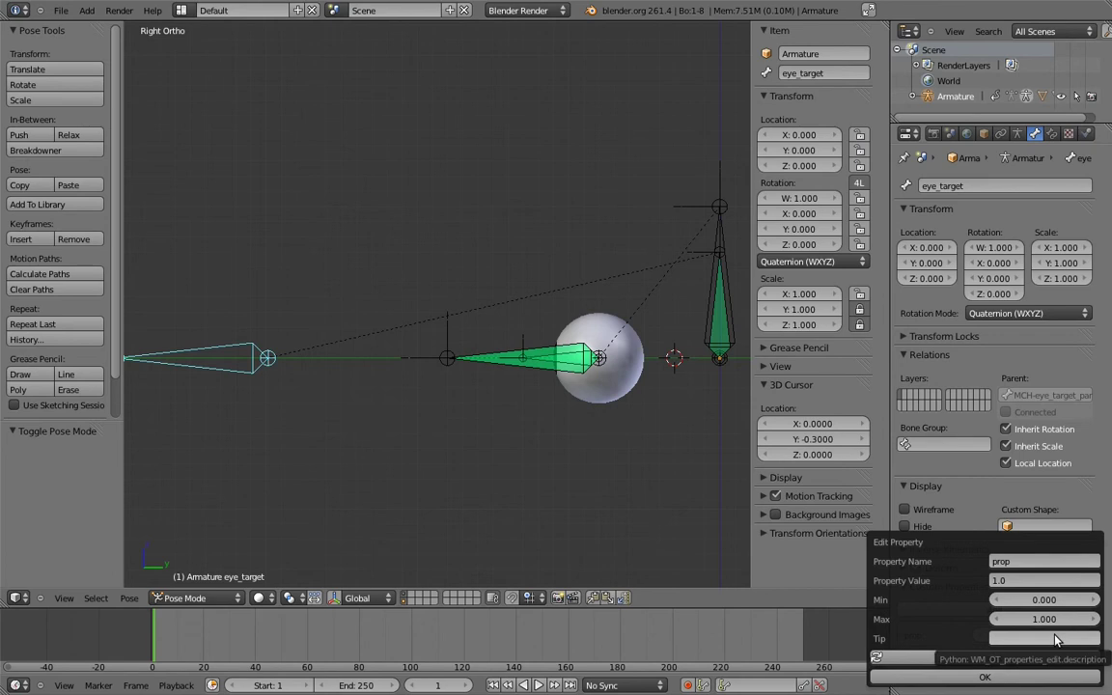
click(1047, 564)
text(f)
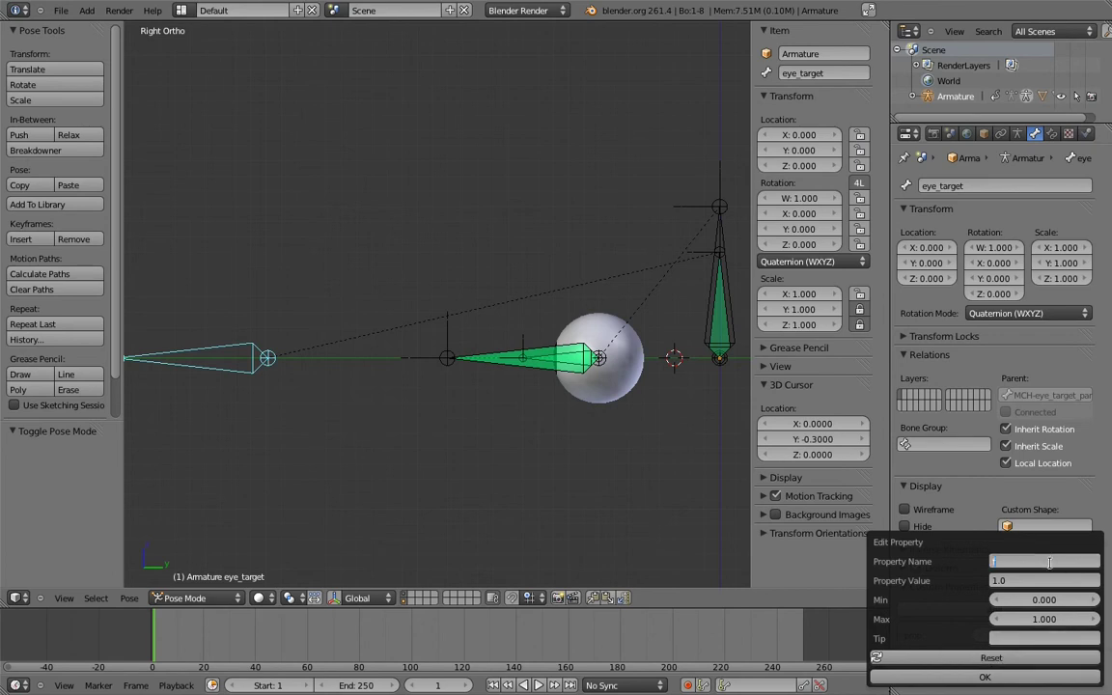
text(ollow_head)
key(Return)
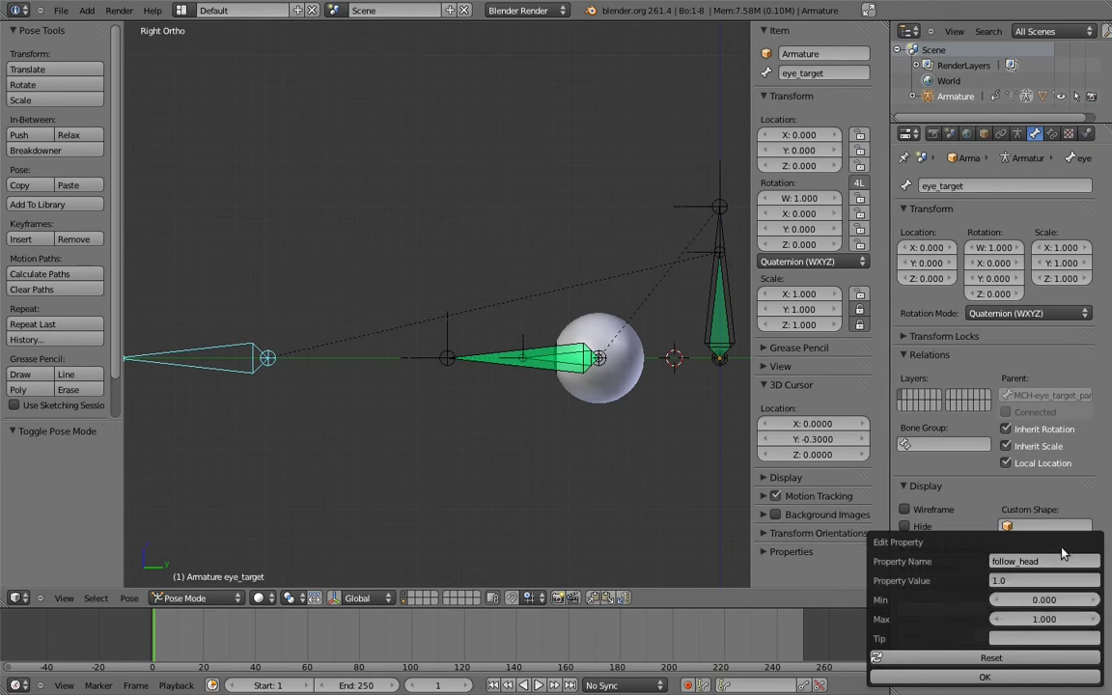
Experiment with follow_head's value in its settings, ending with a value of 2
click(1037, 580)
text(fasgfdhdfhs)
click(986, 677)
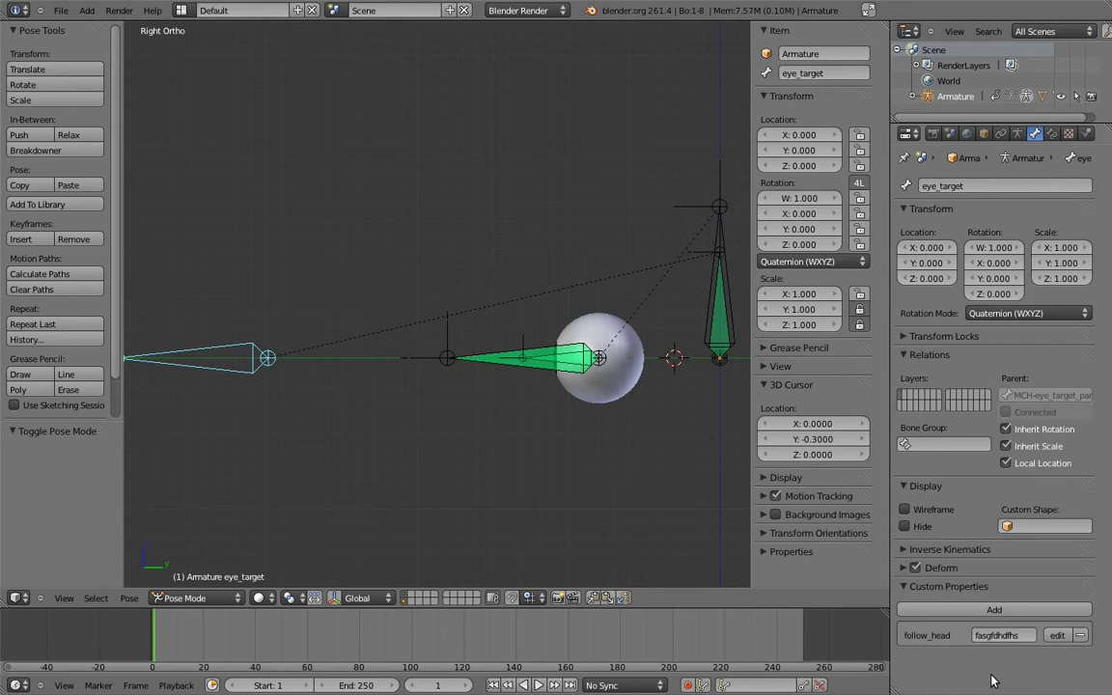
click(1029, 635)
key(BackSpace)
text(hi)
key(Return)
click(1058, 636)
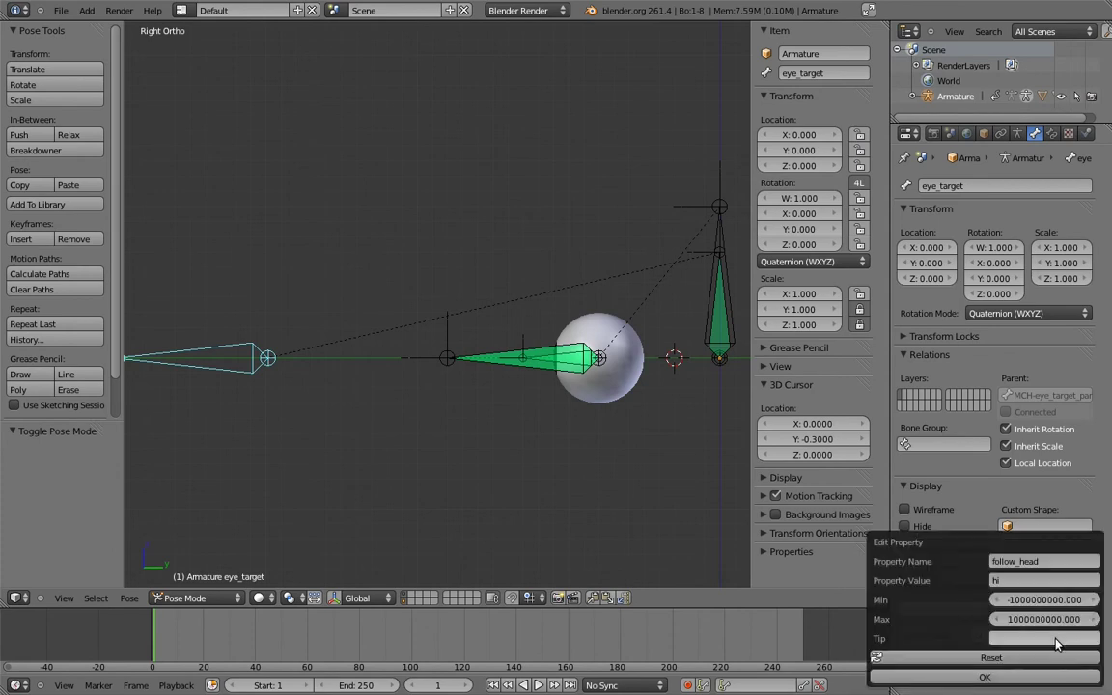
click(1040, 580)
text(2)
key(Return)
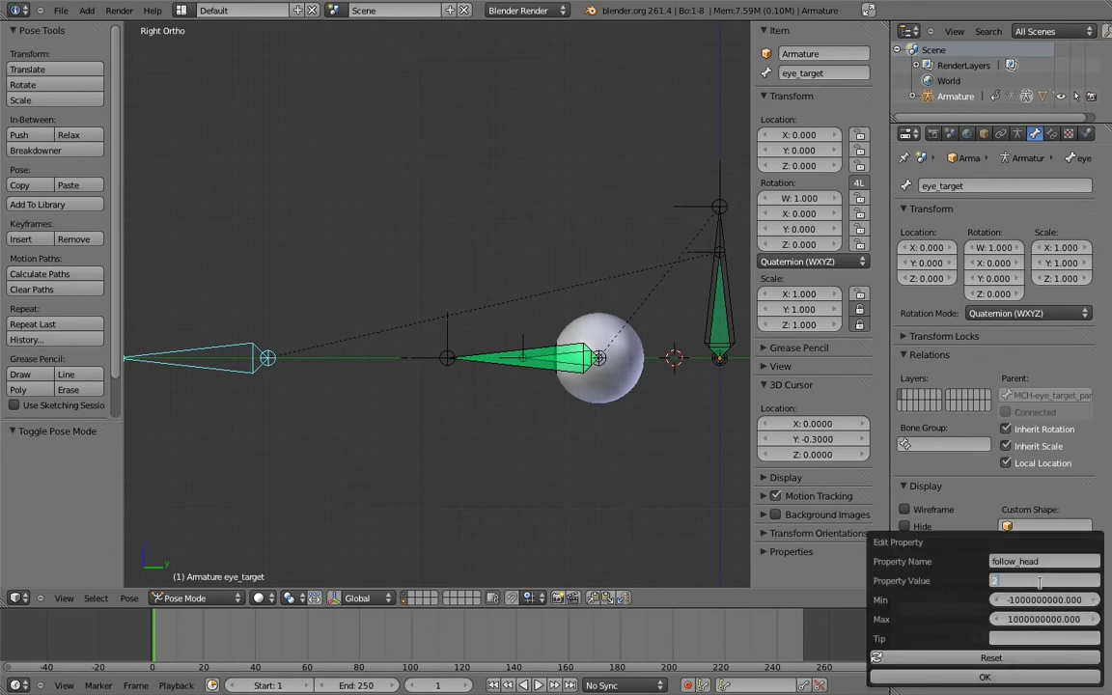
click(994, 679)
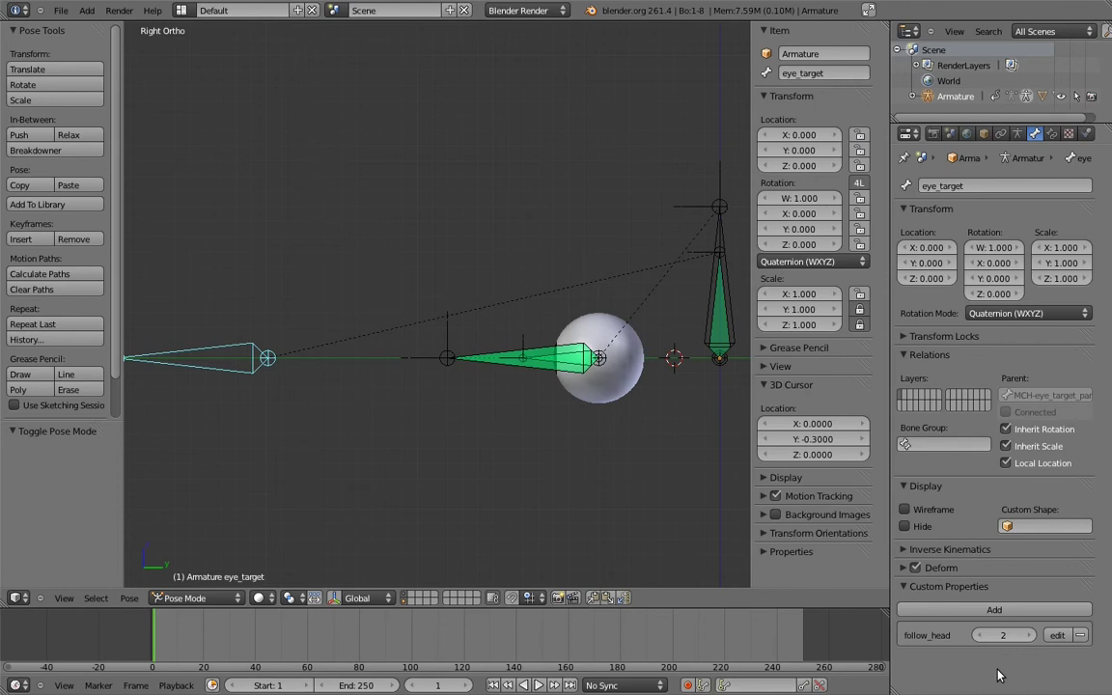
Set follow_head's default to 1.0 and its current value to 4.5
click(1004, 636)
text(4.5)
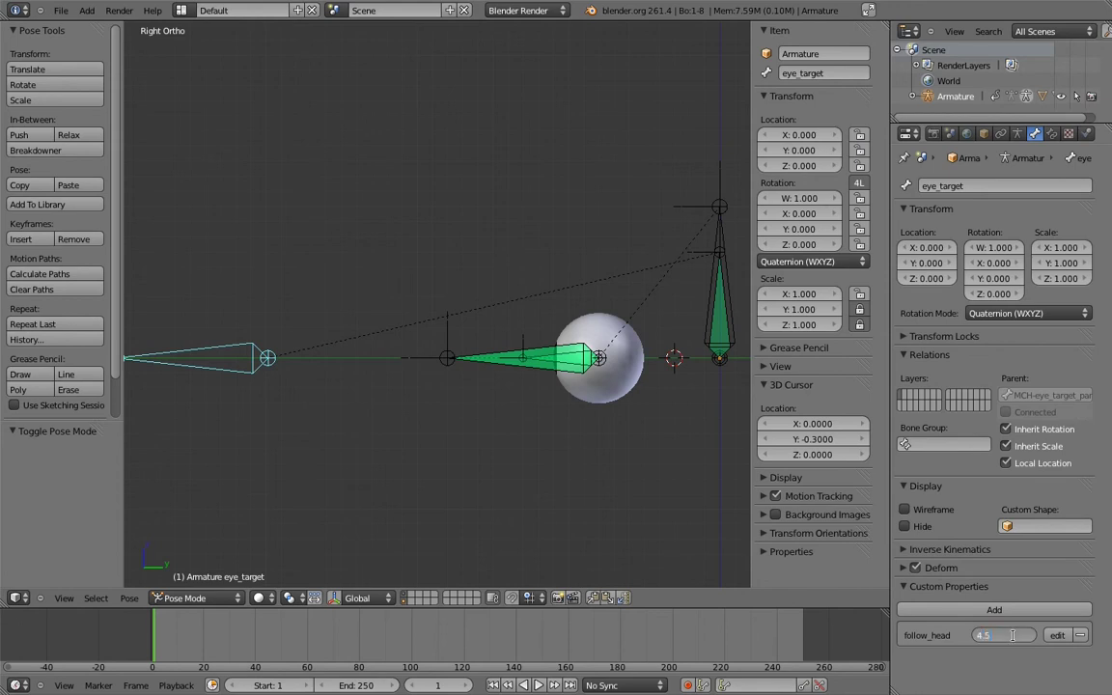
key(Return)
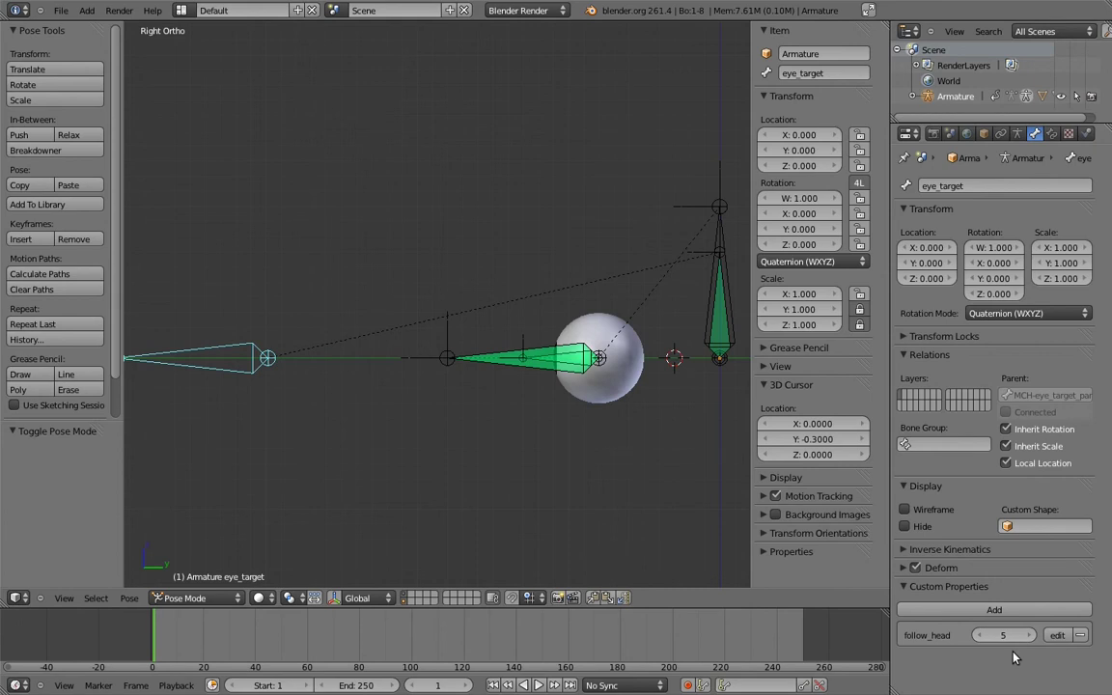
click(1057, 635)
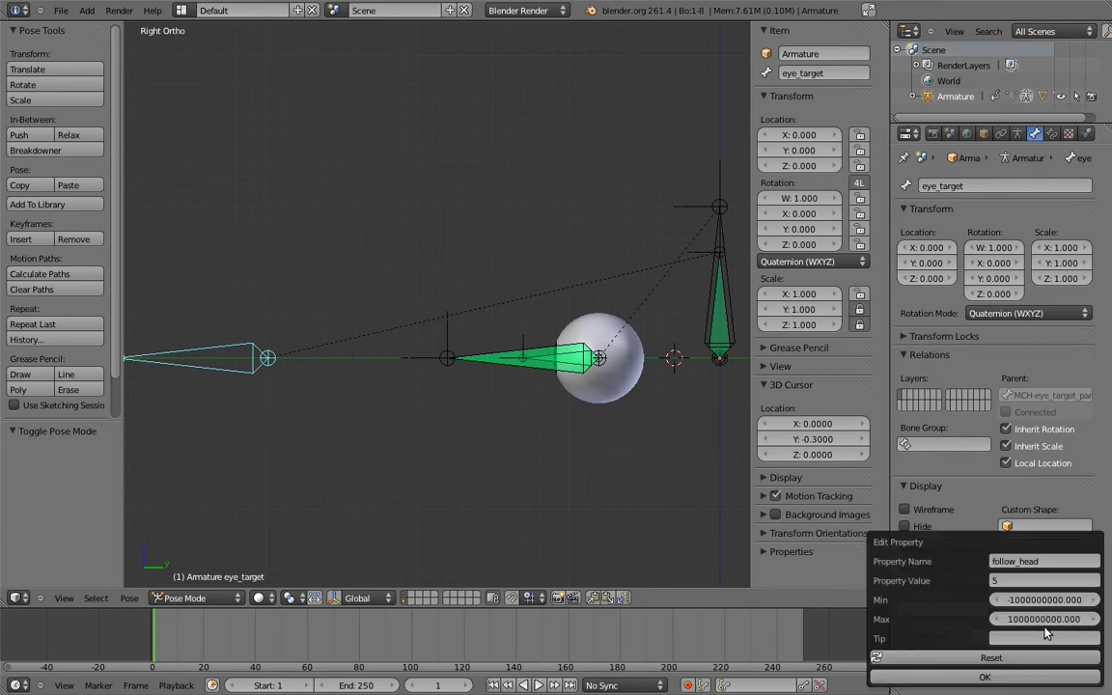
click(1041, 582)
text(1.0)
key(Return)
click(984, 678)
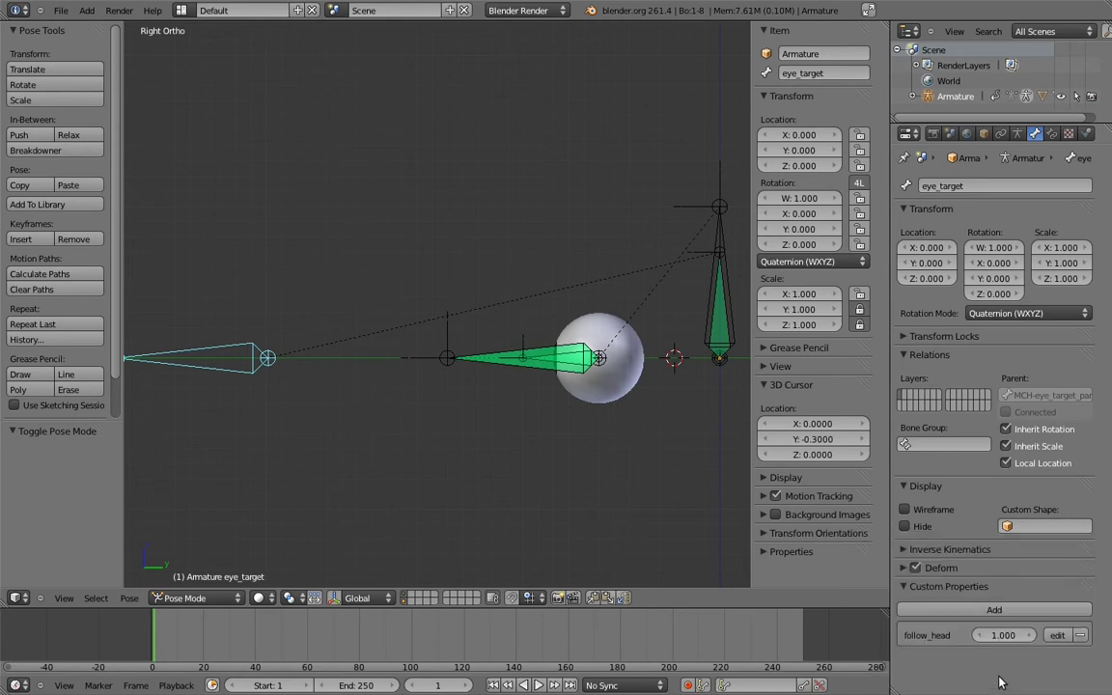
click(1014, 636)
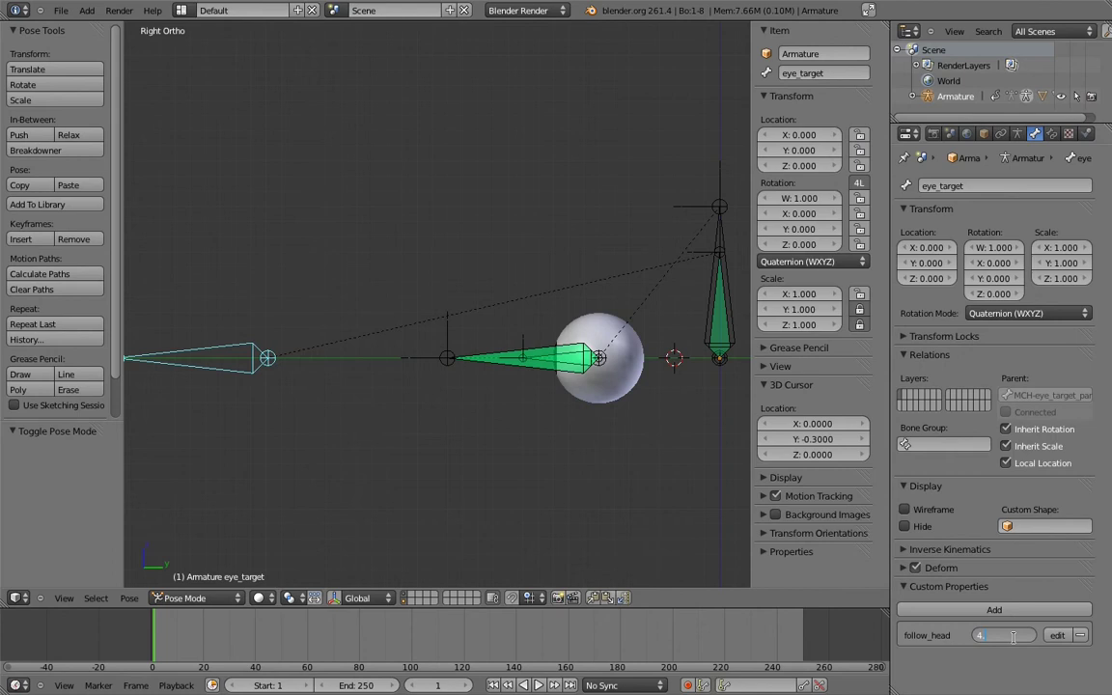
text(4.5)
key(Return)
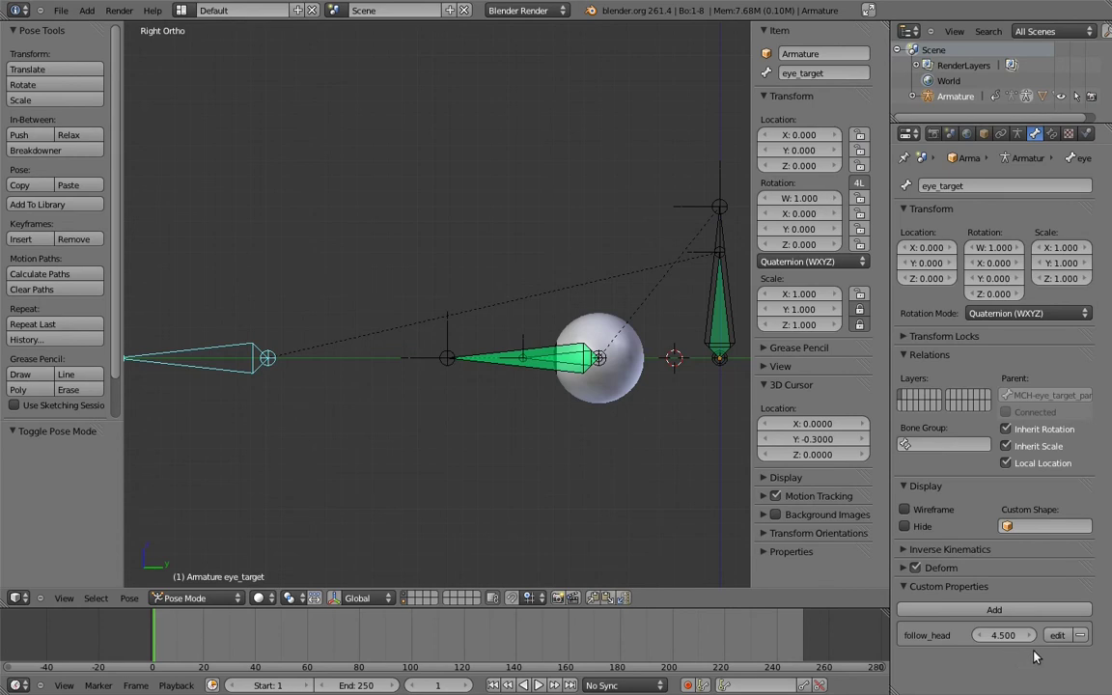
Give follow_head a minimum of 0 and maximum of 1, clamping it to 1.000
click(1057, 635)
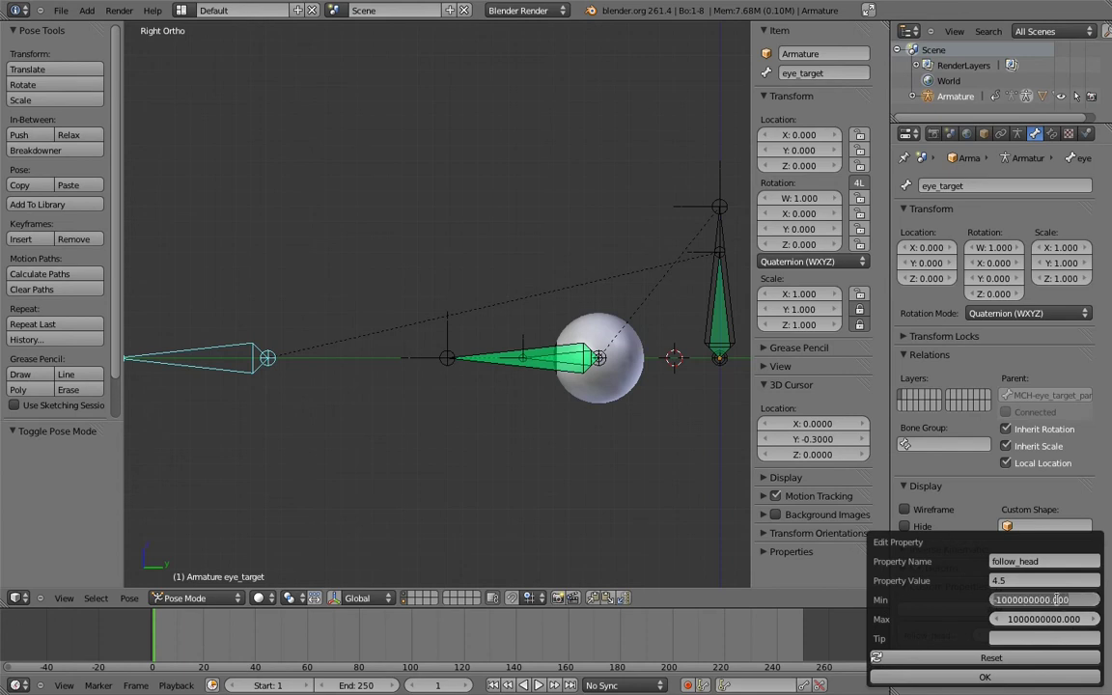
double_click(1059, 600)
text(0)
key(Return)
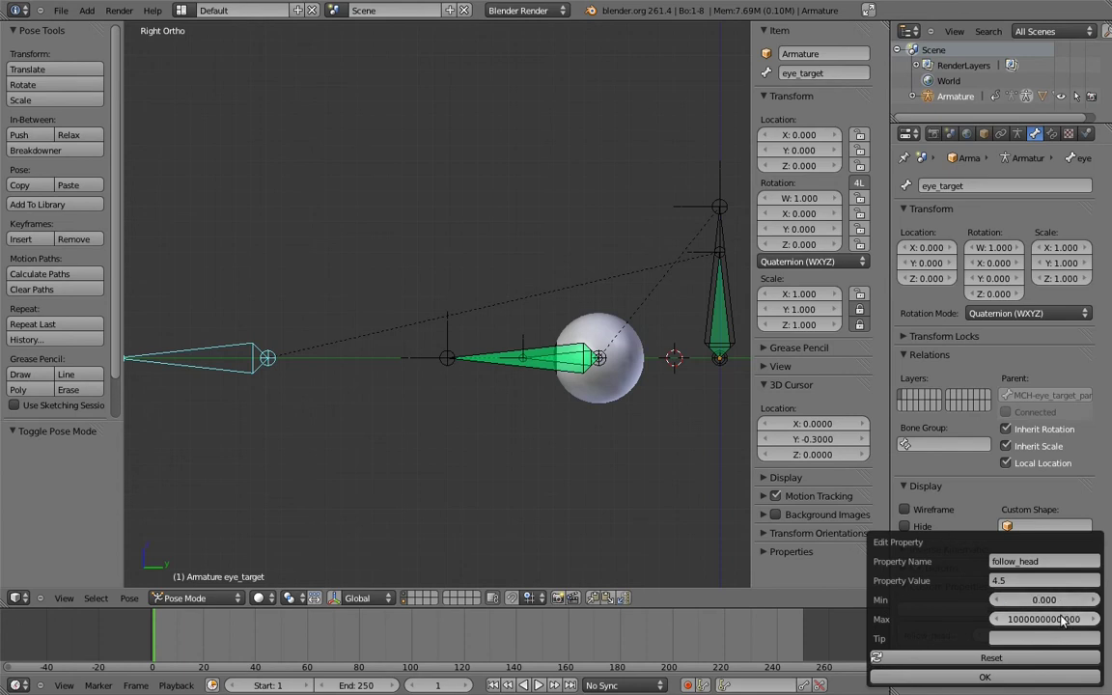
double_click(1059, 619)
text(1)
key(Return)
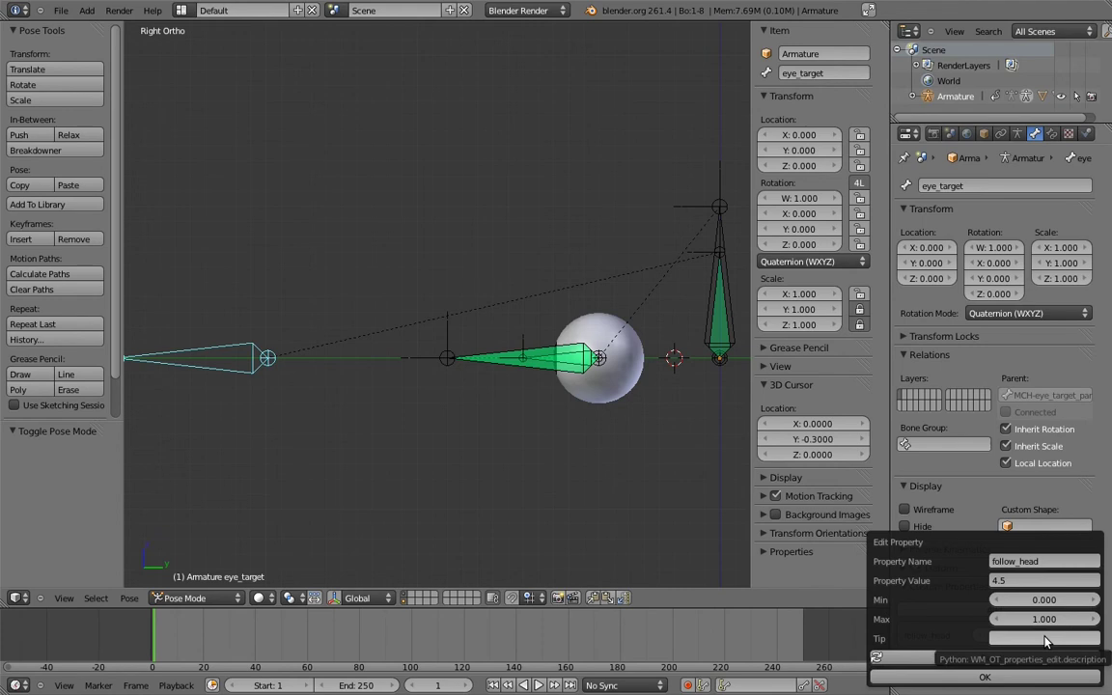
click(1014, 678)
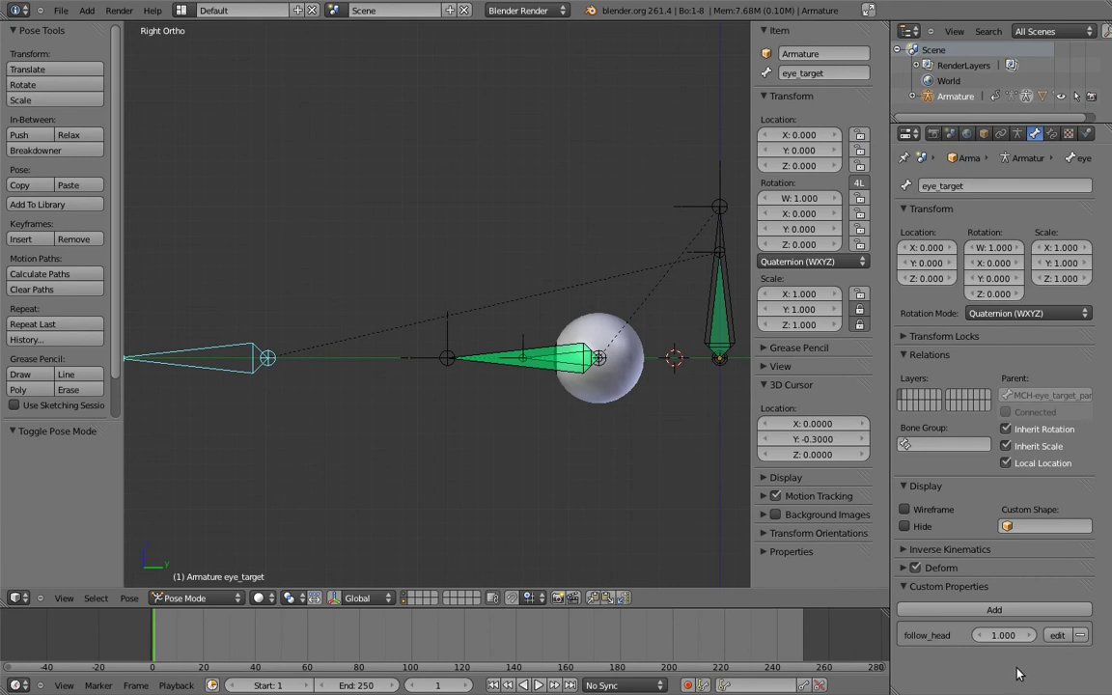
Show follow_head in the 3D view sidebar's Properties and copy its data path
click(784, 552)
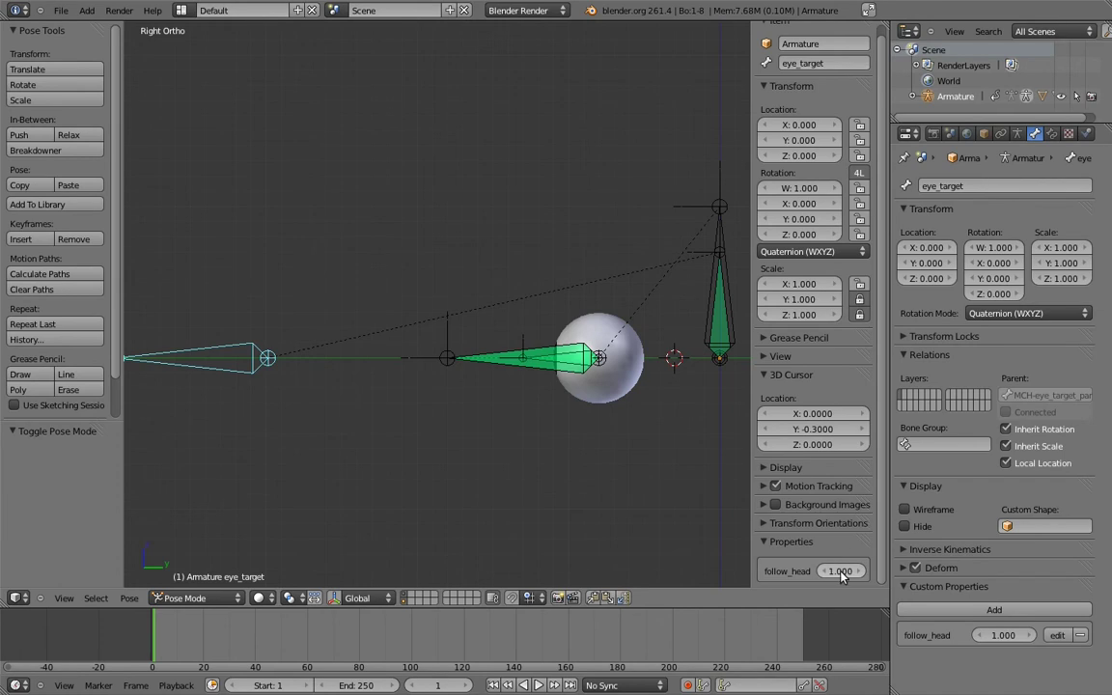
right_click(840, 574)
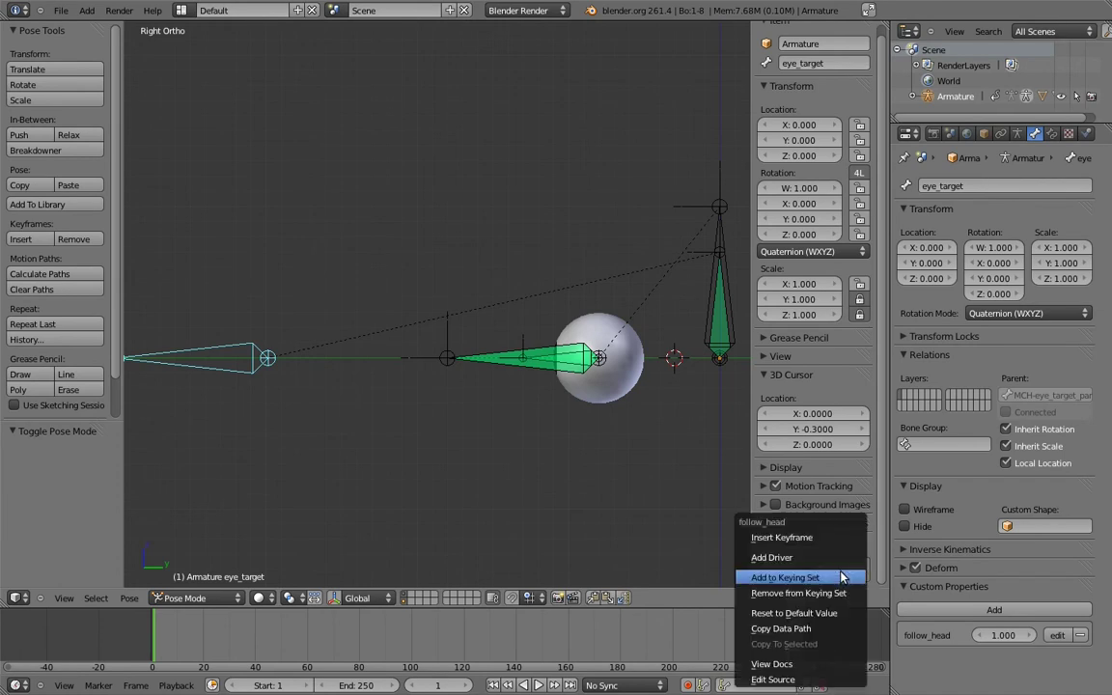
click(805, 630)
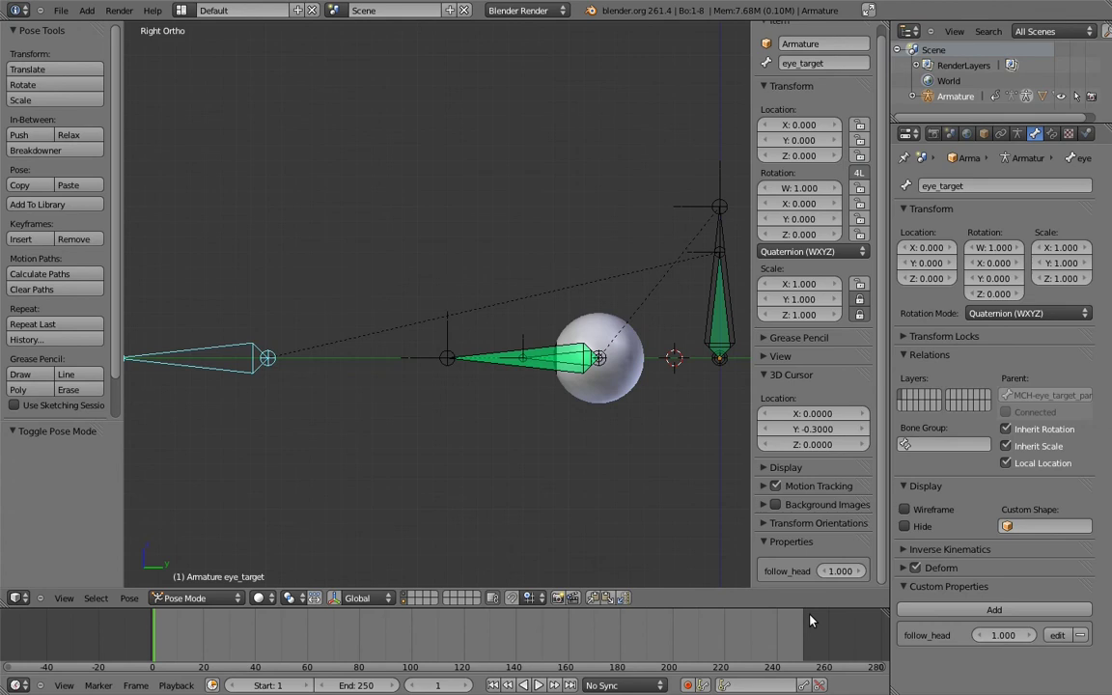
Add a driver to the Copy Transforms influence on MCH-eye_target_parent
right_click(705, 253)
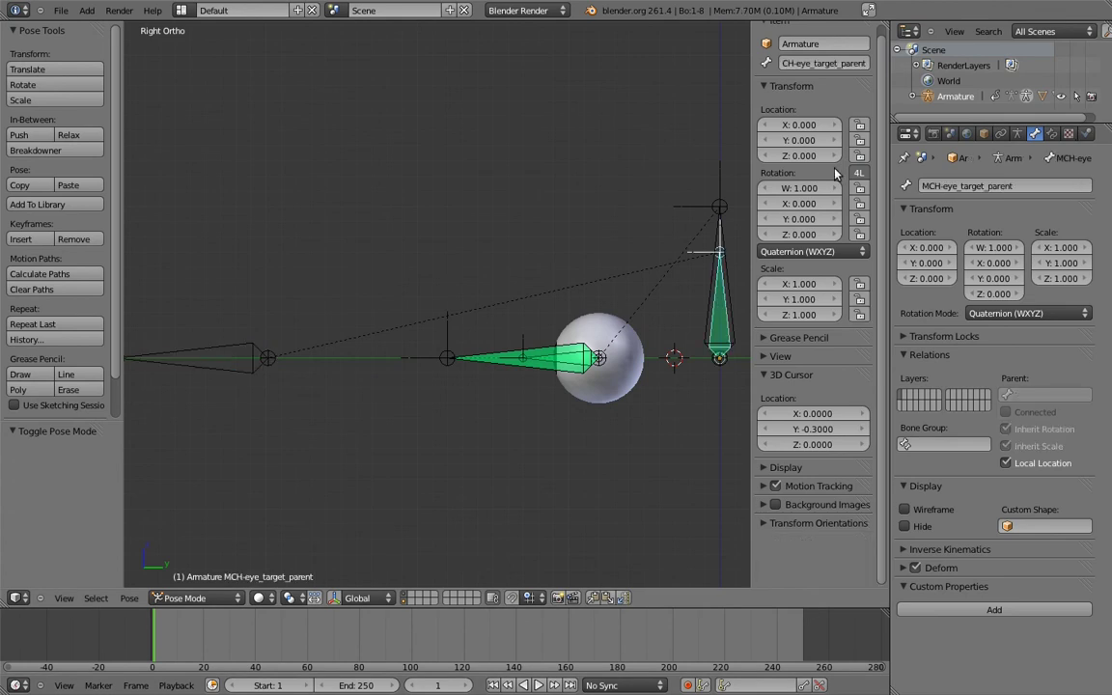
click(1052, 133)
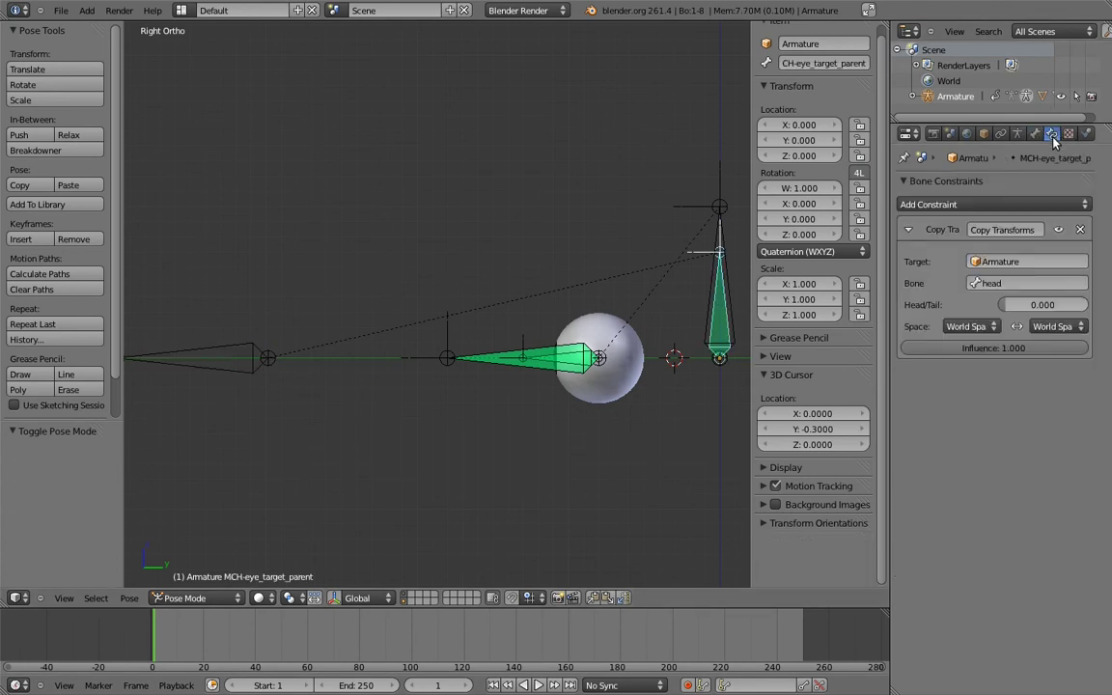
right_click(1004, 353)
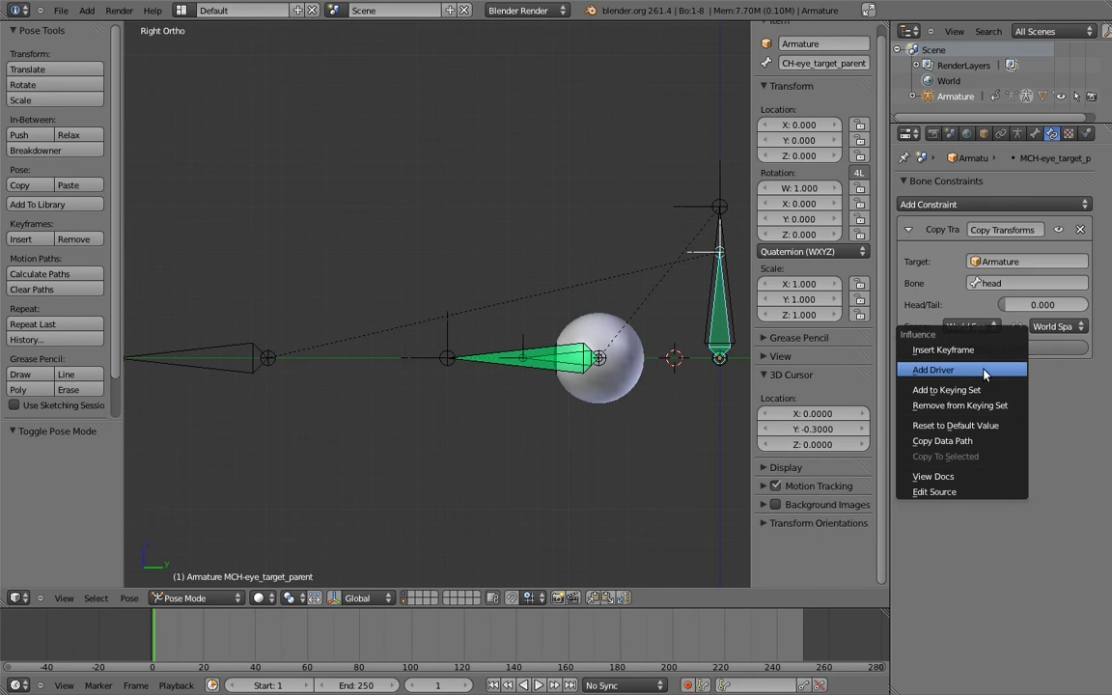
click(985, 374)
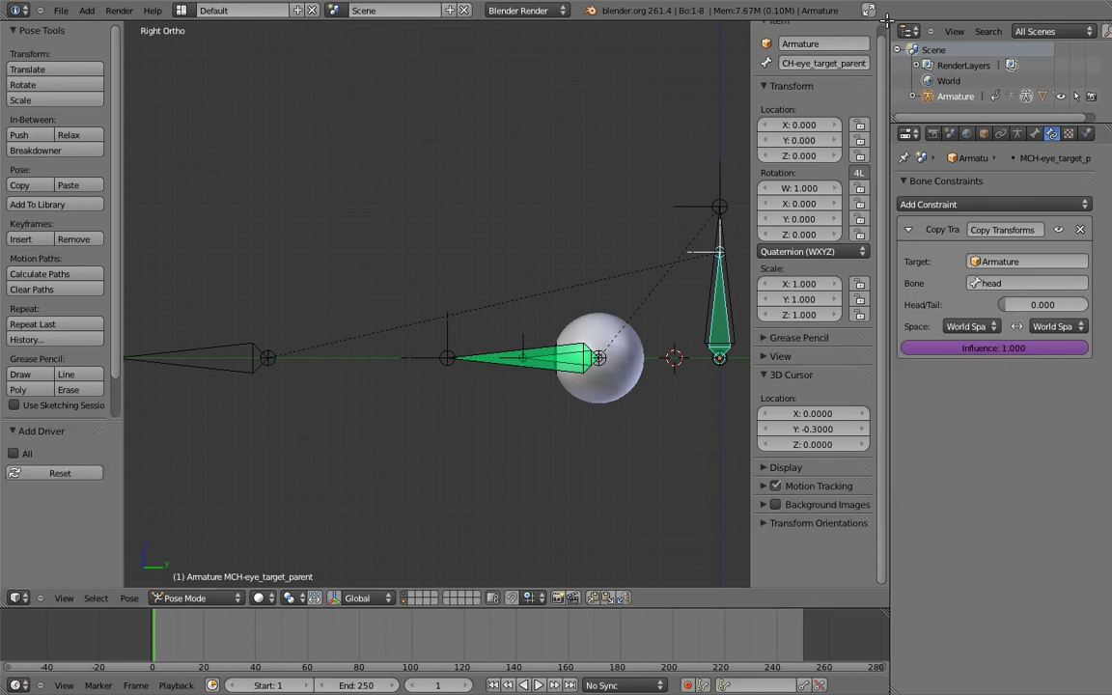
Split off a Graph Editor in Drivers mode showing the Influence driver's settings
drag(886, 19, 469, 106)
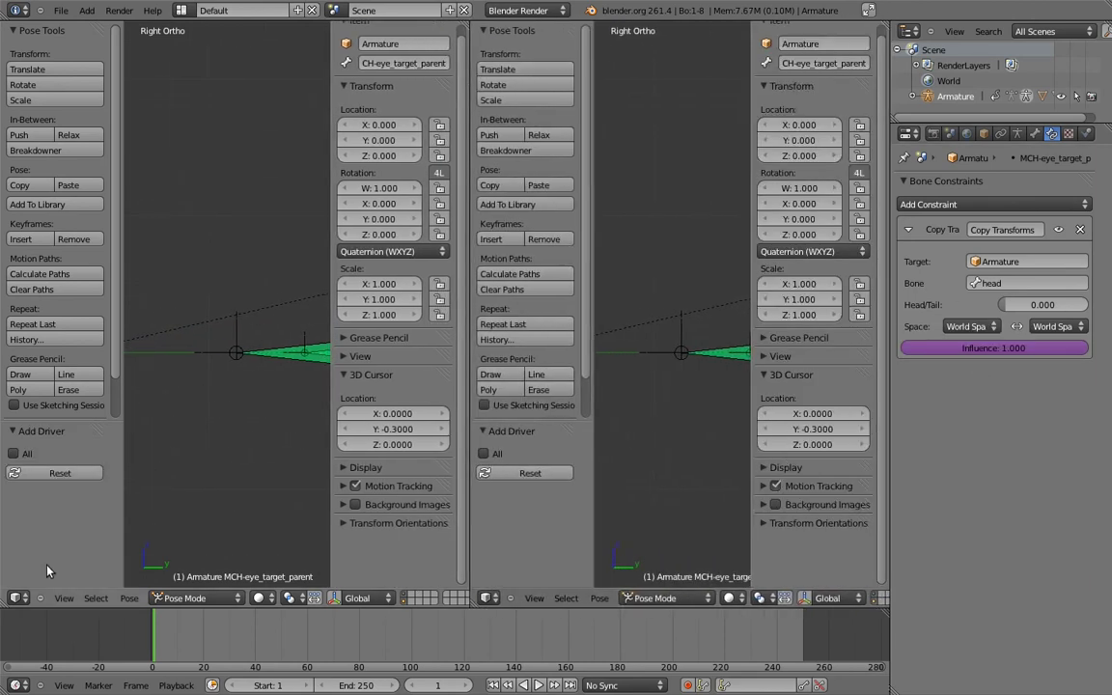
click(18, 597)
click(43, 497)
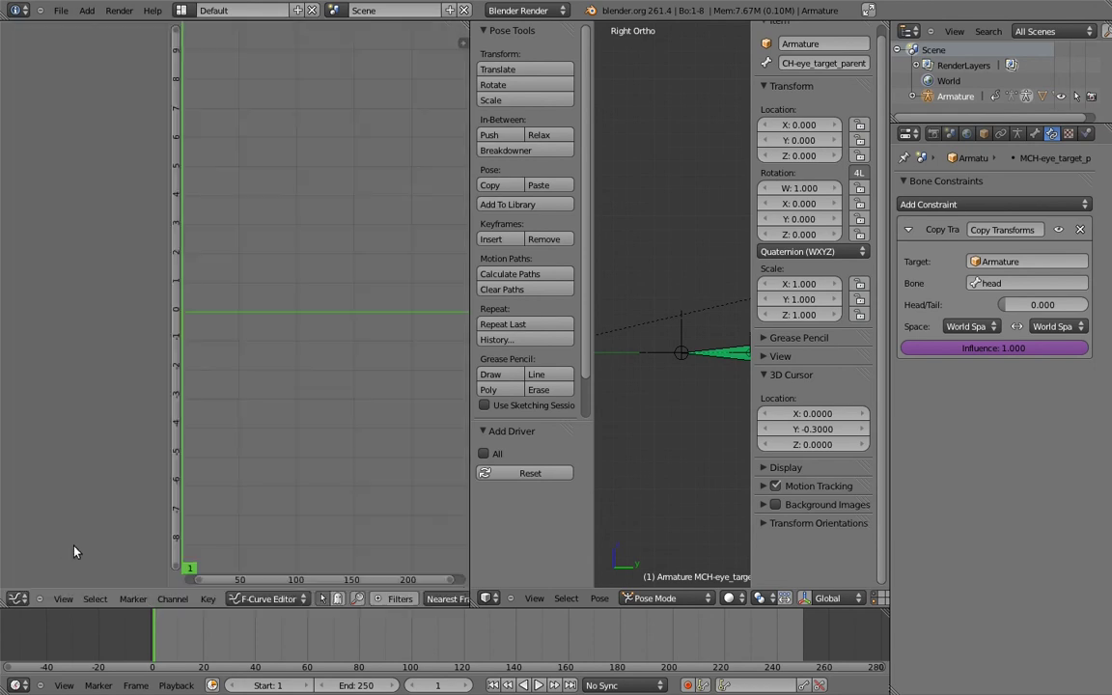
click(287, 594)
click(289, 562)
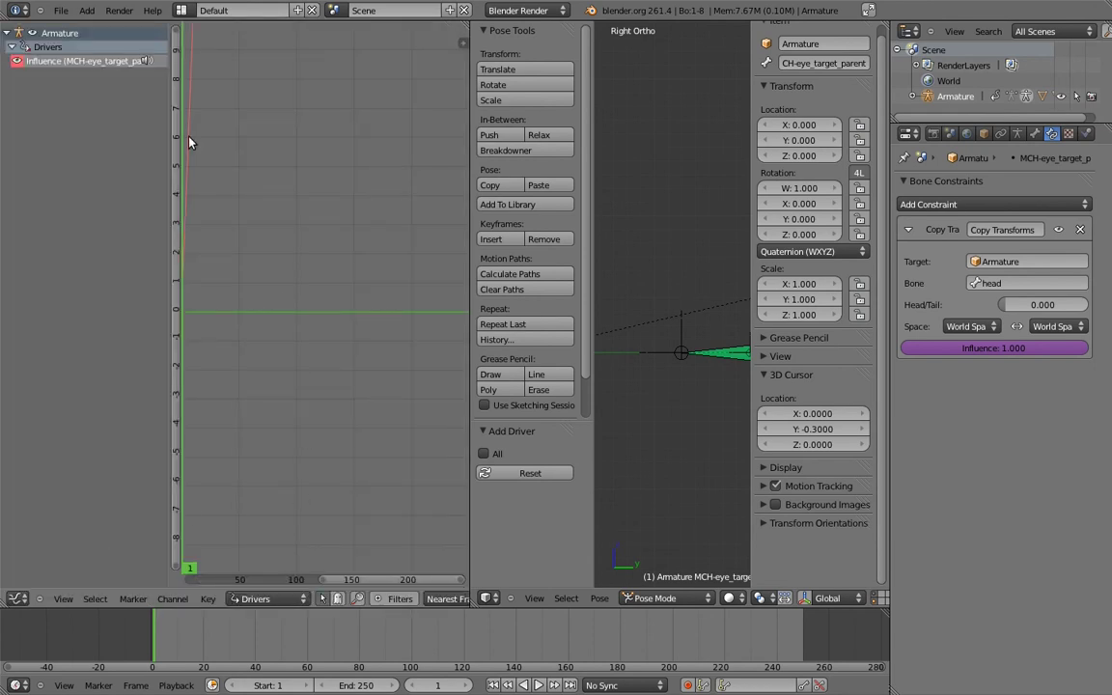
click(100, 64)
key(n)
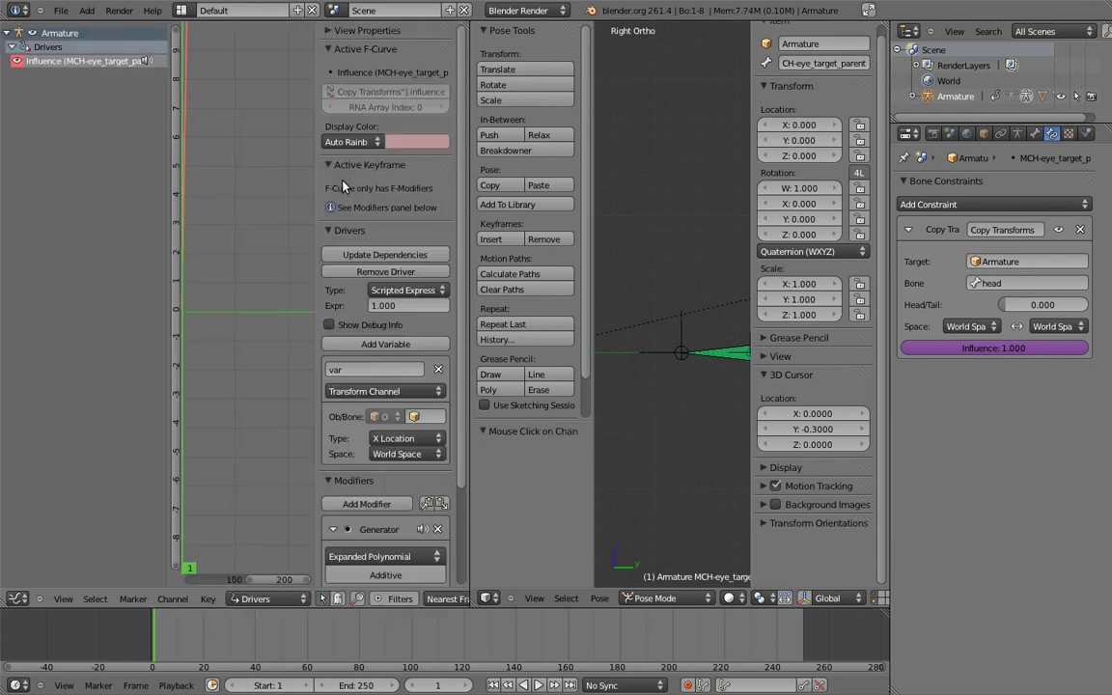
click(331, 48)
click(331, 68)
click(330, 335)
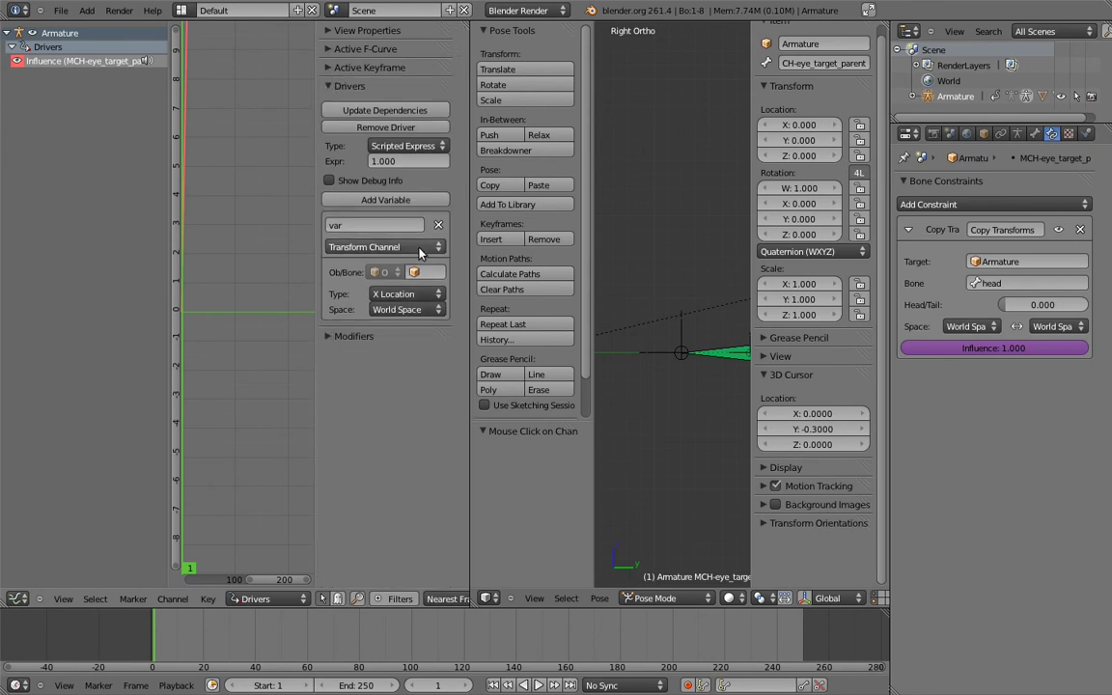
Make the driver variable a Single Property on the Armature and the driver type Sum Values
click(406, 247)
click(407, 232)
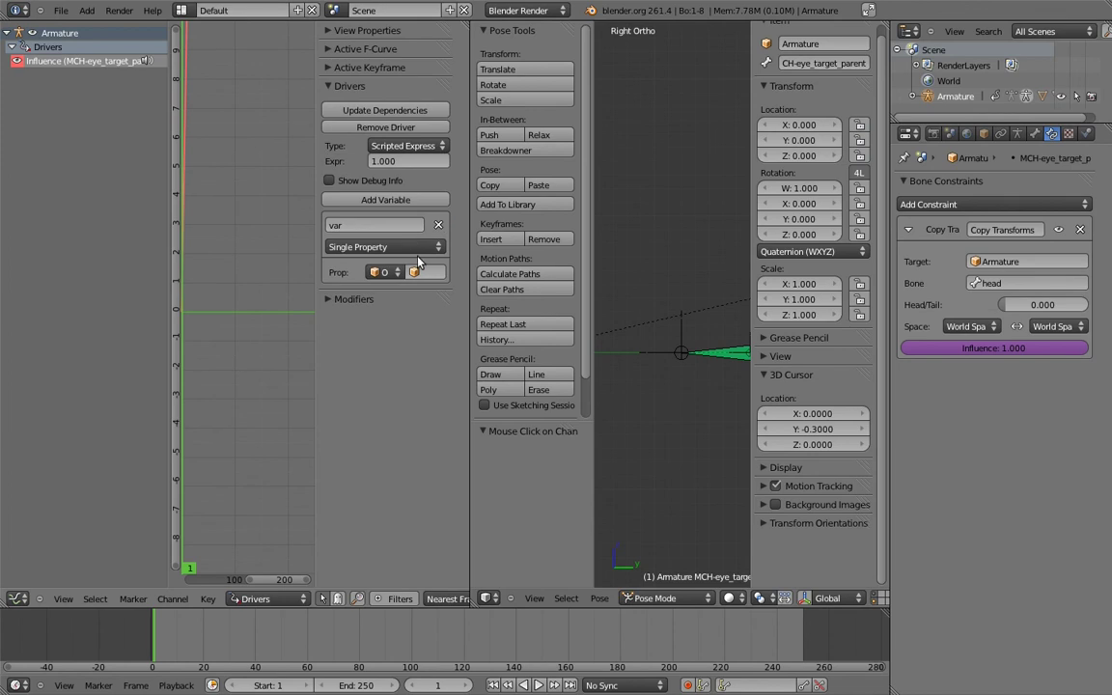
click(424, 272)
click(434, 296)
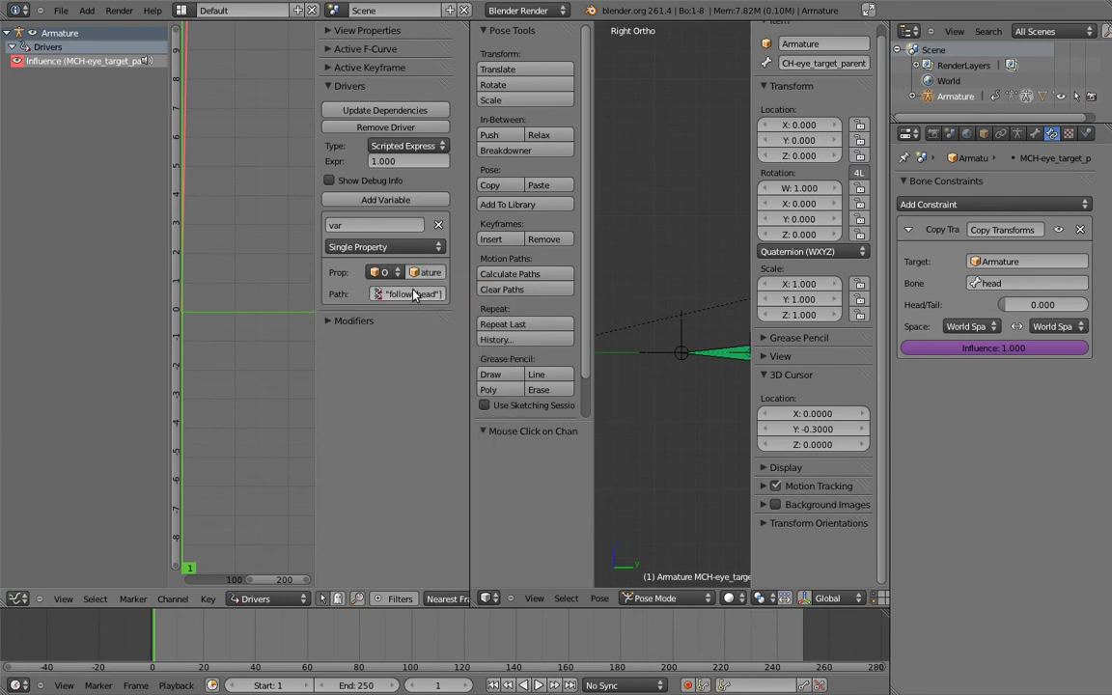
click(413, 146)
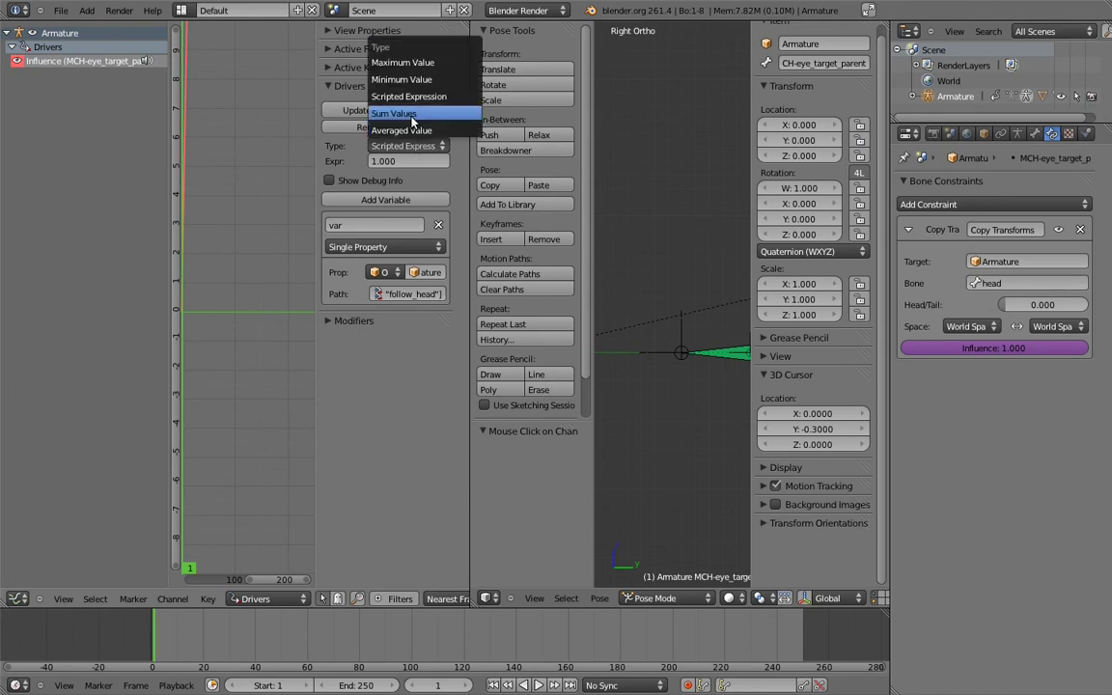
click(401, 113)
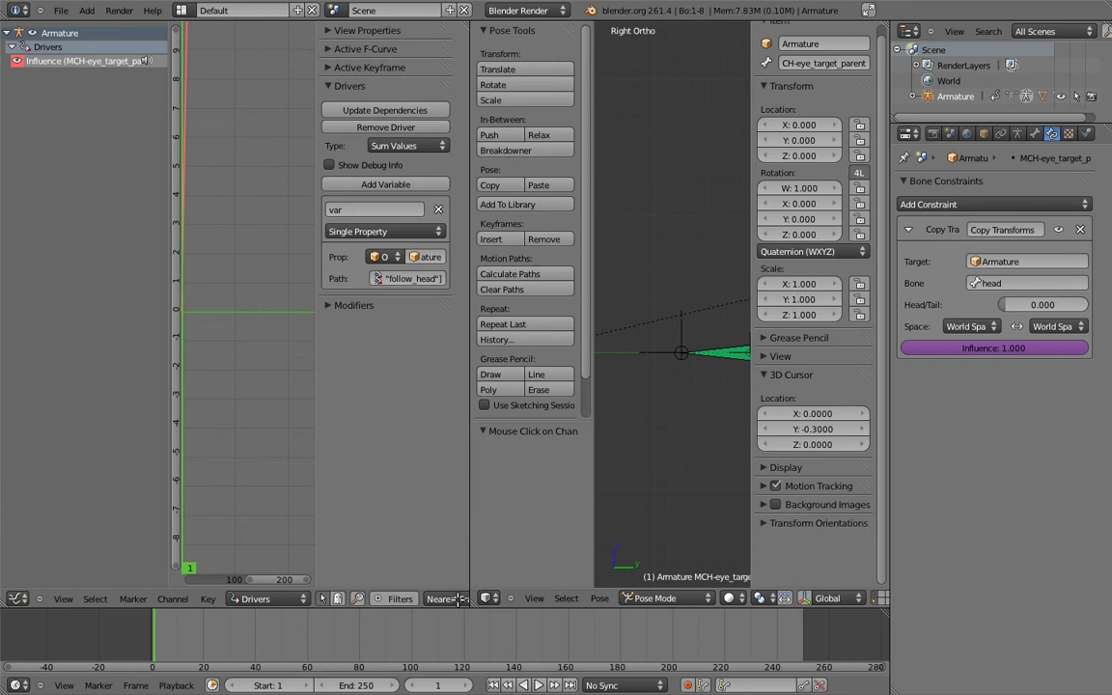
Join the Graph Editor back into the 3D view, then move and rotate the head bone
drag(461, 599, 400, 534)
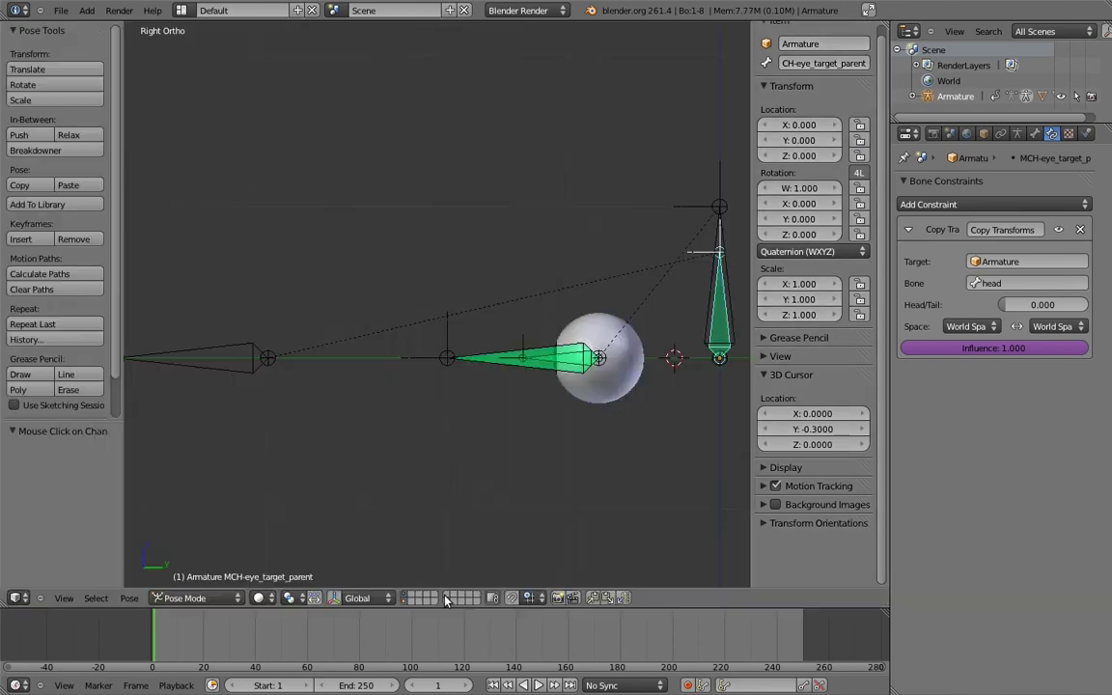
right_click(705, 307)
key(g)
click(475, 294)
key(r)
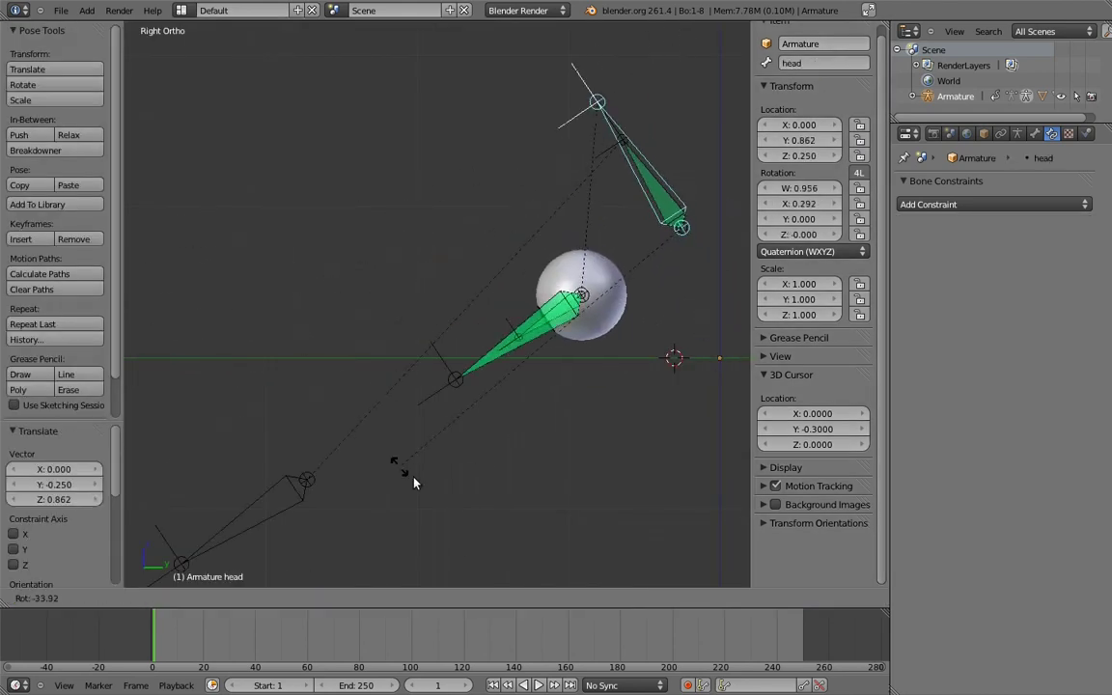
click(551, 487)
scroll(608, 342, down, 2)
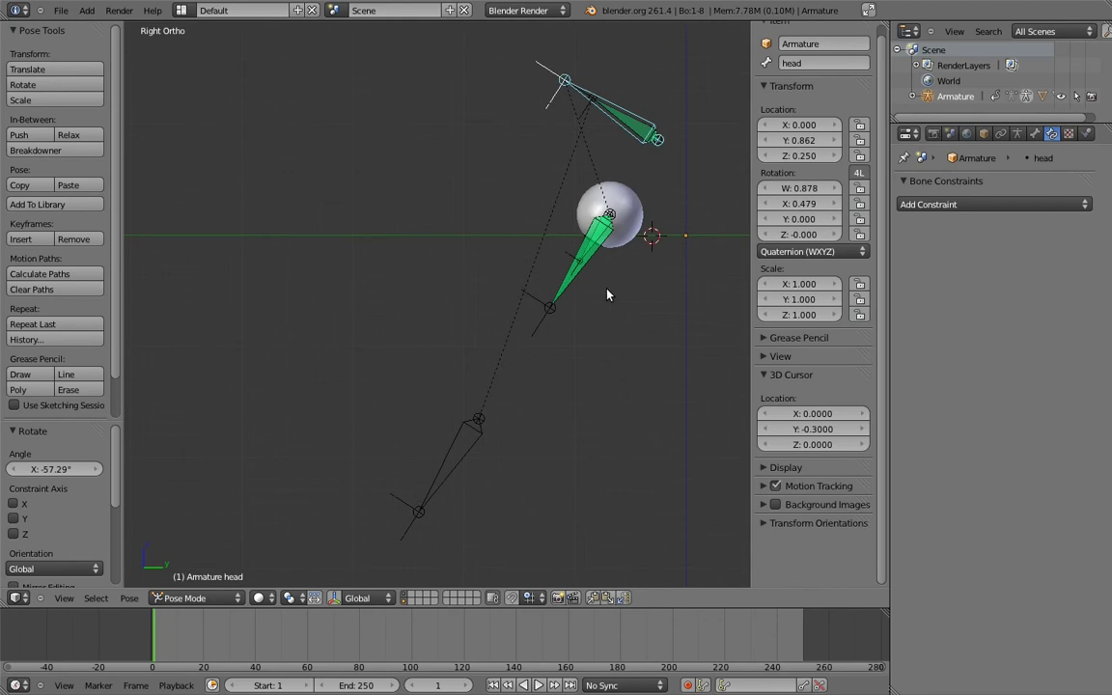
Lower follow_head to 0, then move and rotate the head to confirm eye_target stays behind
right_click(463, 452)
drag(838, 576, 570, 141)
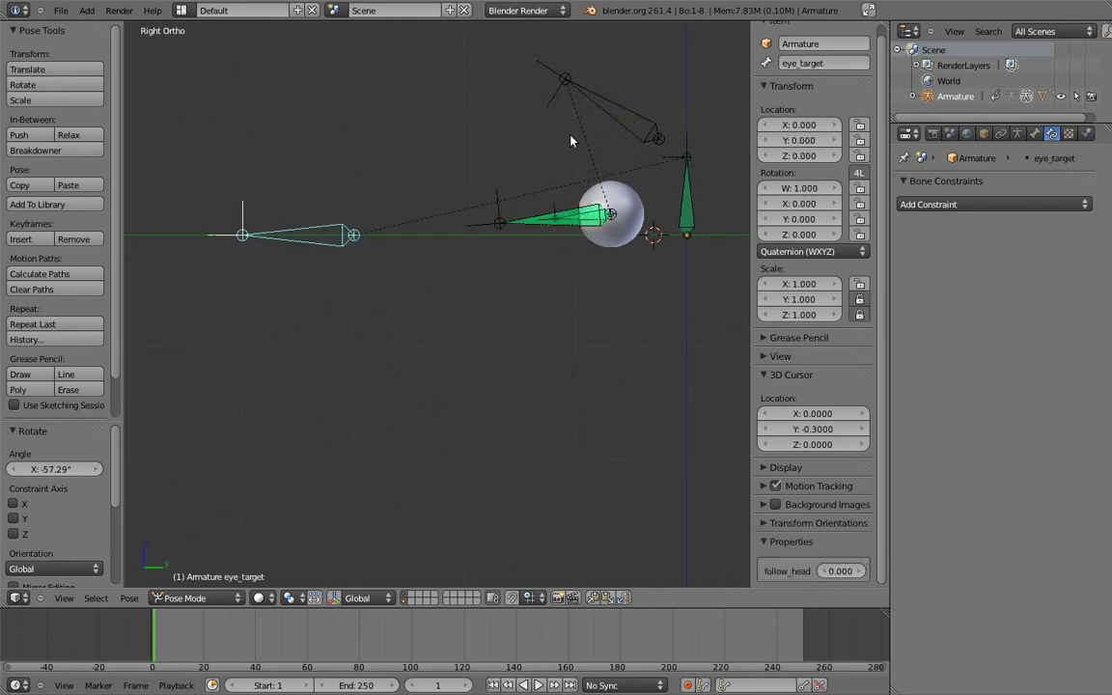
right_drag(634, 116, 490, 356)
key(r)
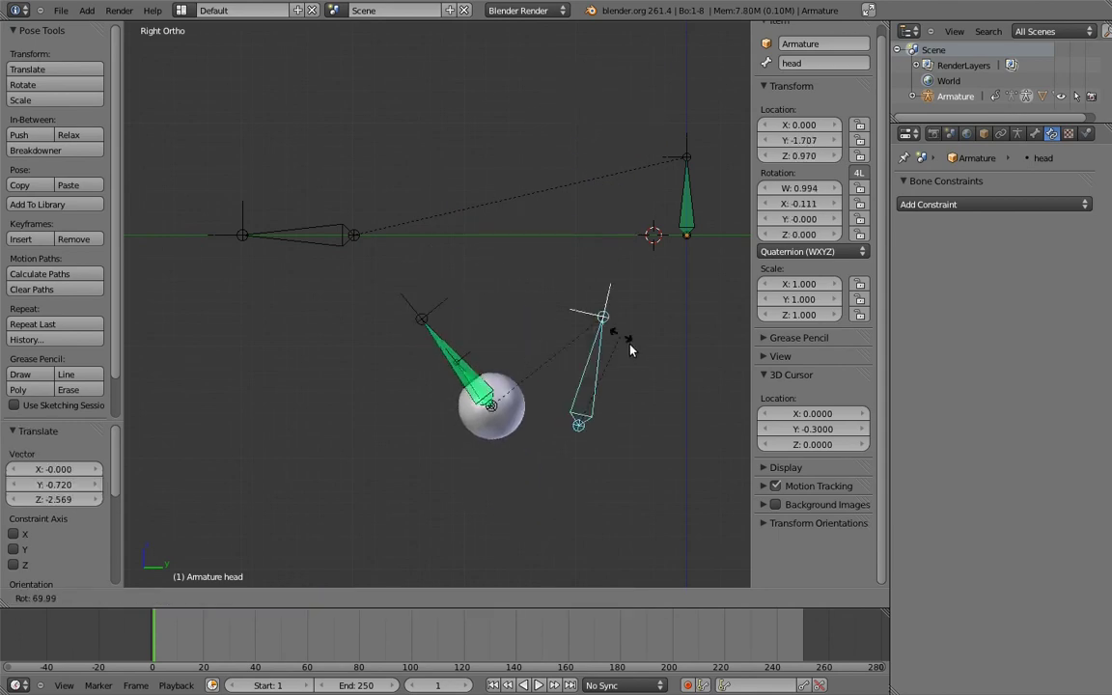
click(639, 408)
middle_drag(639, 408, 541, 415)
key(r)
click(422, 427)
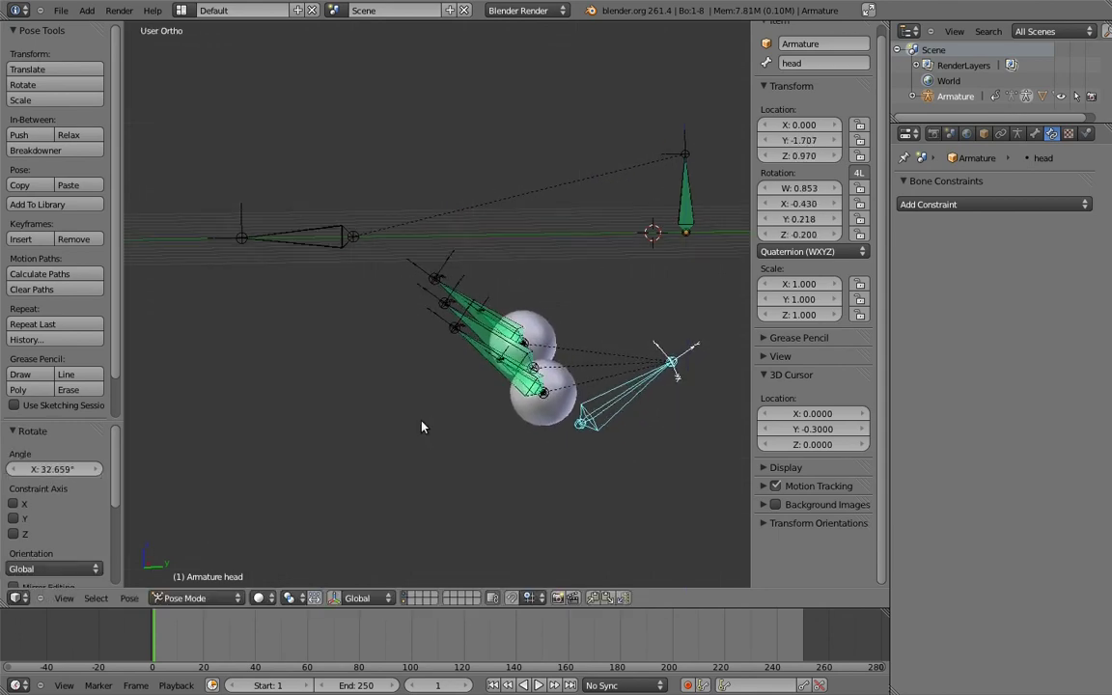
middle_drag(422, 427, 440, 386)
right_click(427, 397)
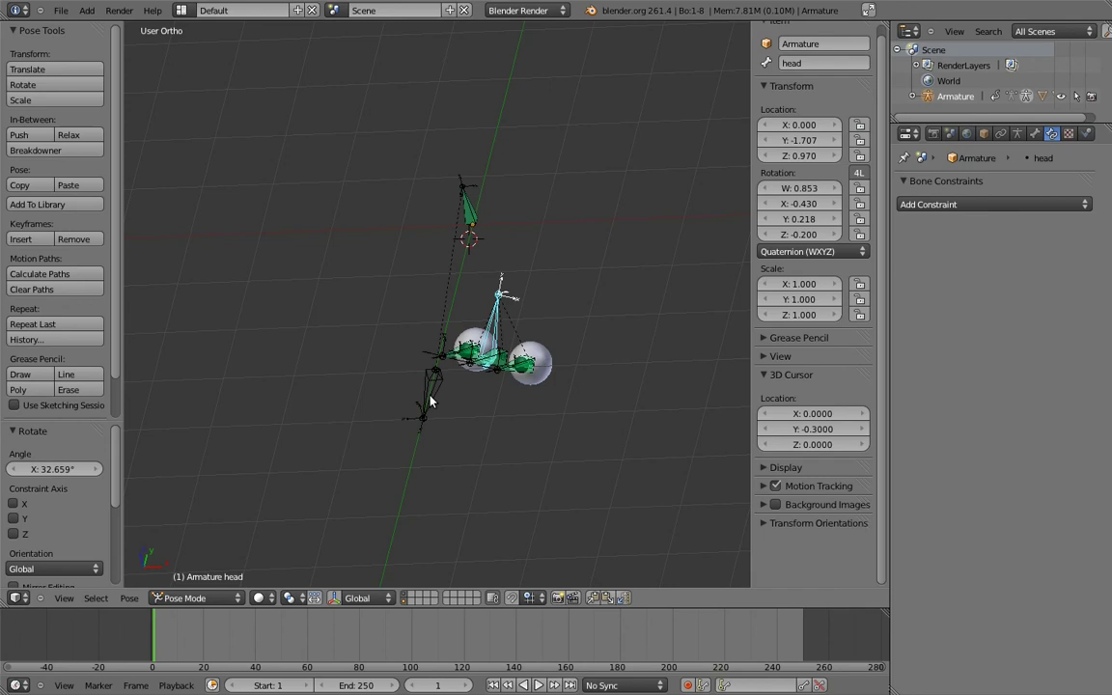